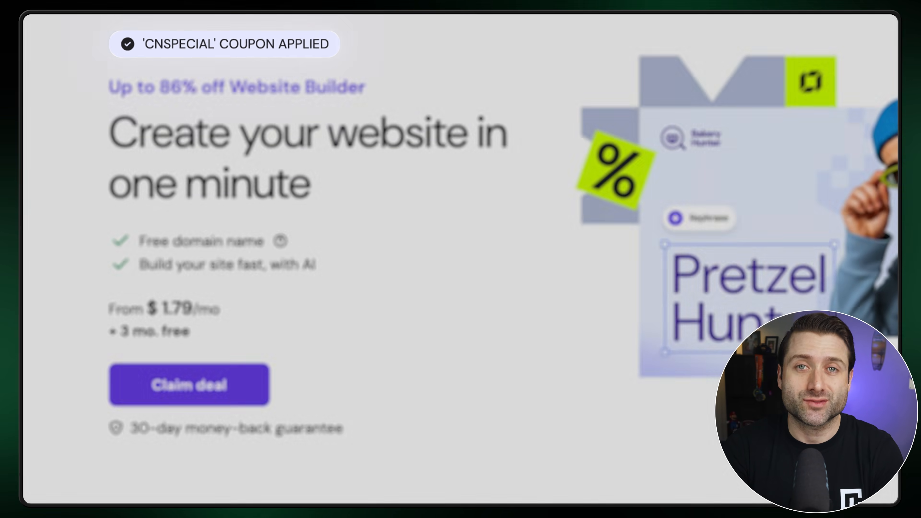
Choose the Business Website Builder plan and set its billing period to 48 months.
{"action": "scroll", "coordinate": [461, 259], "scroll_direction": "down", "scroll_amount": 10}
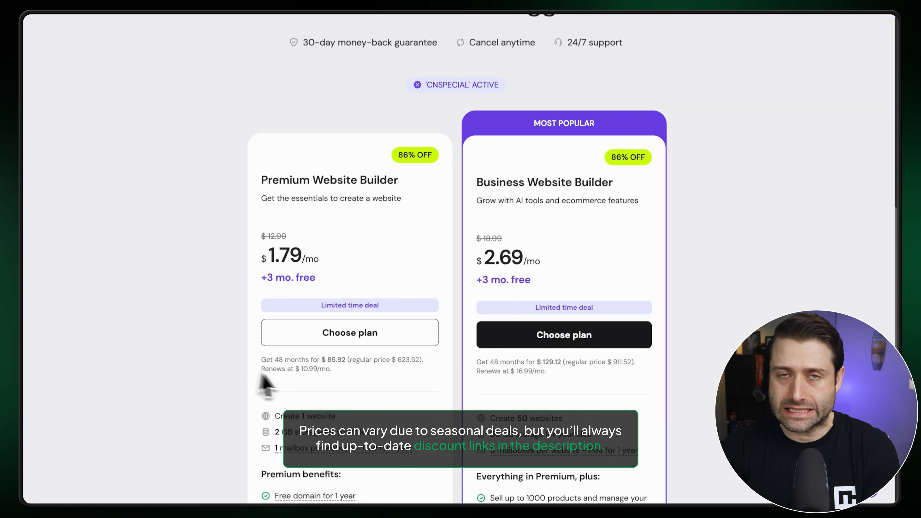
{"action": "left_click", "coordinate": [604, 338]}
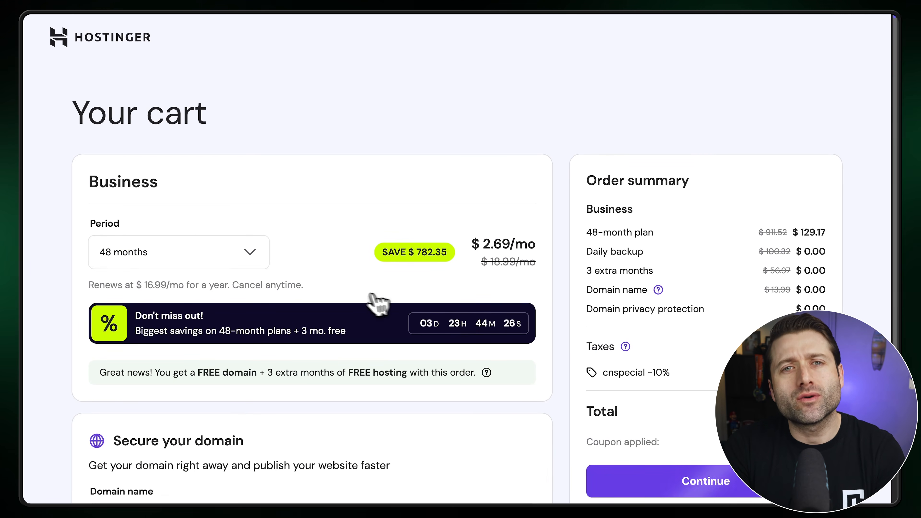
{"action": "left_click", "coordinate": [247, 265]}
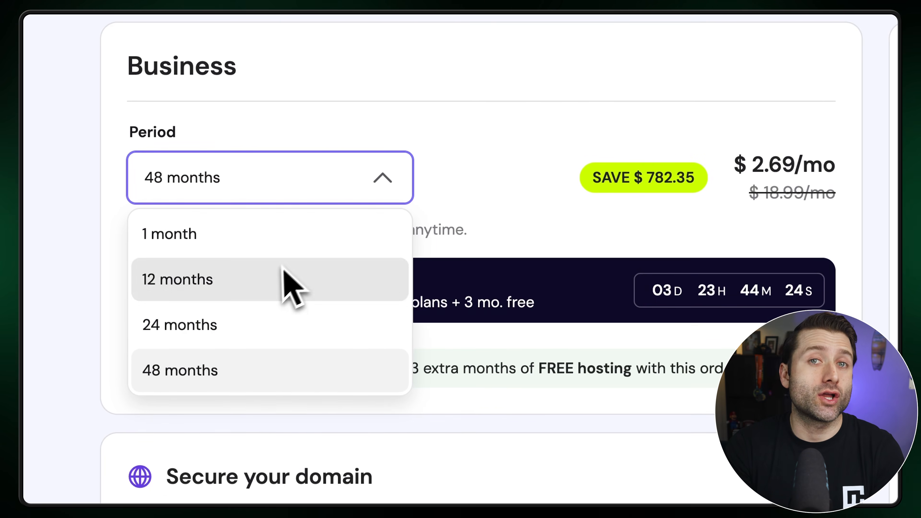
{"action": "left_click", "coordinate": [306, 380]}
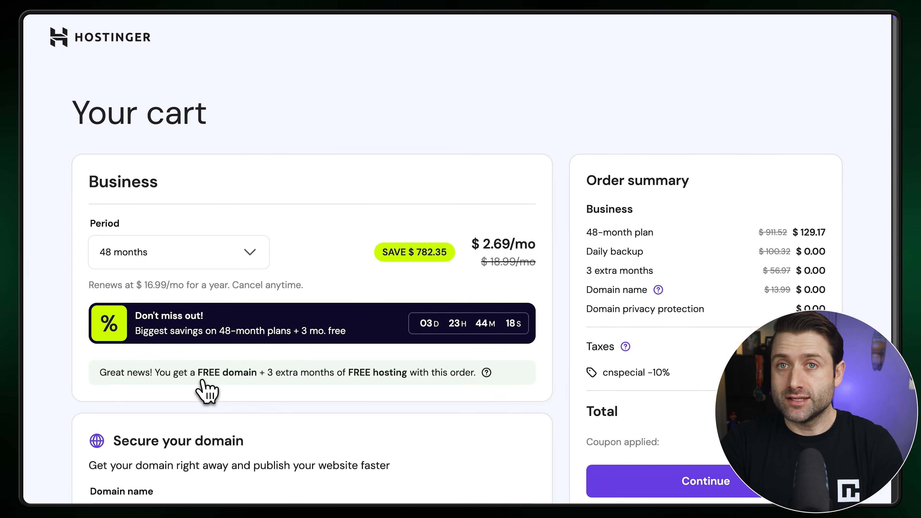
Apply the coupon code CNSPECIAL to the order.
{"action": "scroll", "coordinate": [151, 381], "scroll_direction": "down", "scroll_amount": 3}
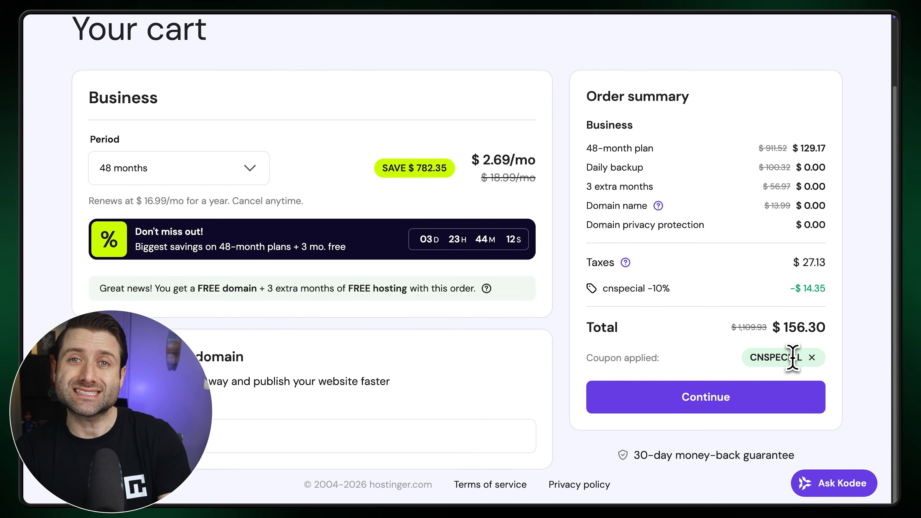
{"action": "left_click_drag", "start_coordinate": [800, 358], "coordinate": [747, 359]}
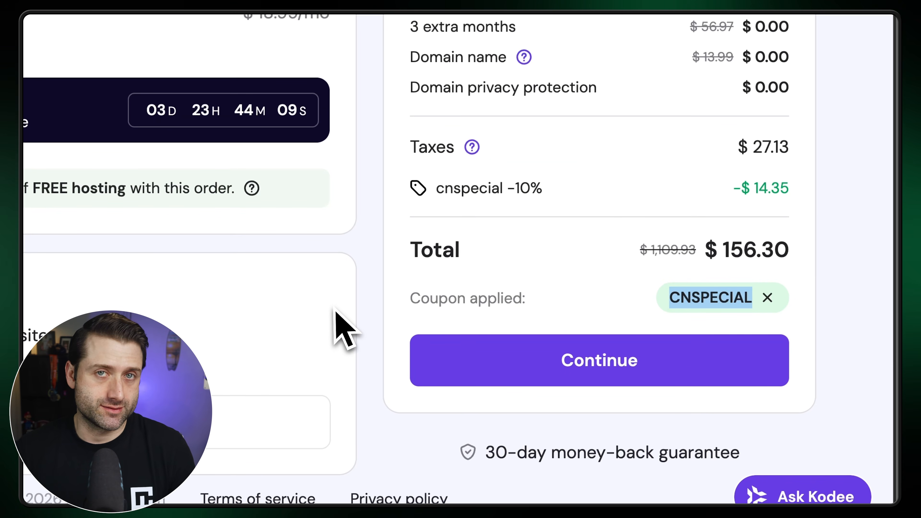
{"action": "type", "text": "CNSPECIAL"}
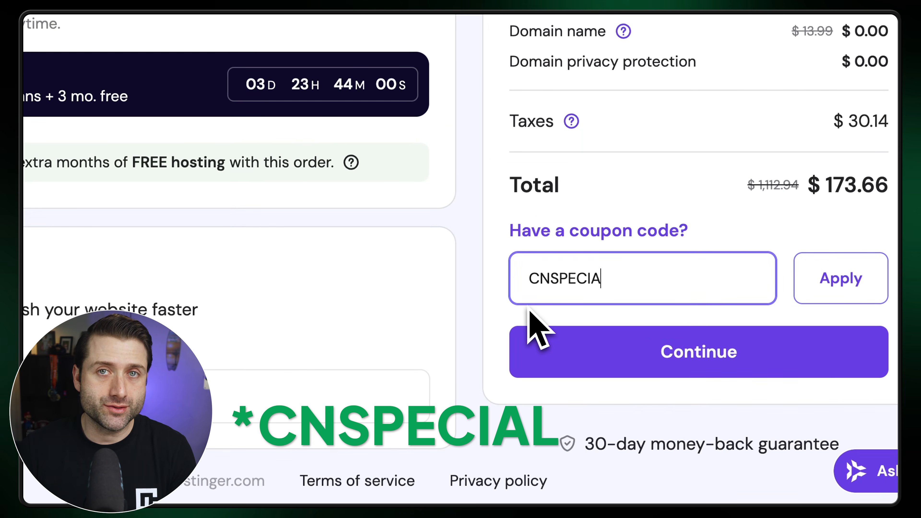
{"action": "key", "text": "Return"}
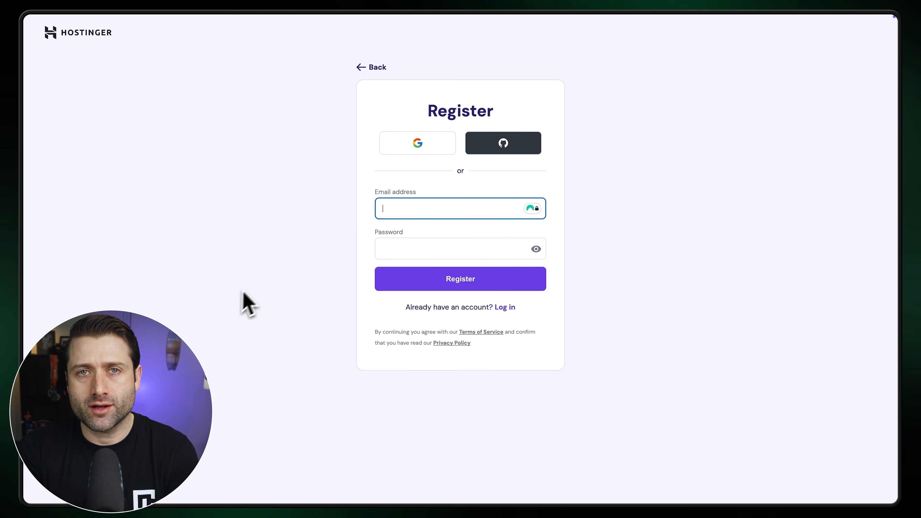
Register with a Google account and open the account menu in hPanel.
{"action": "left_click", "coordinate": [450, 148]}
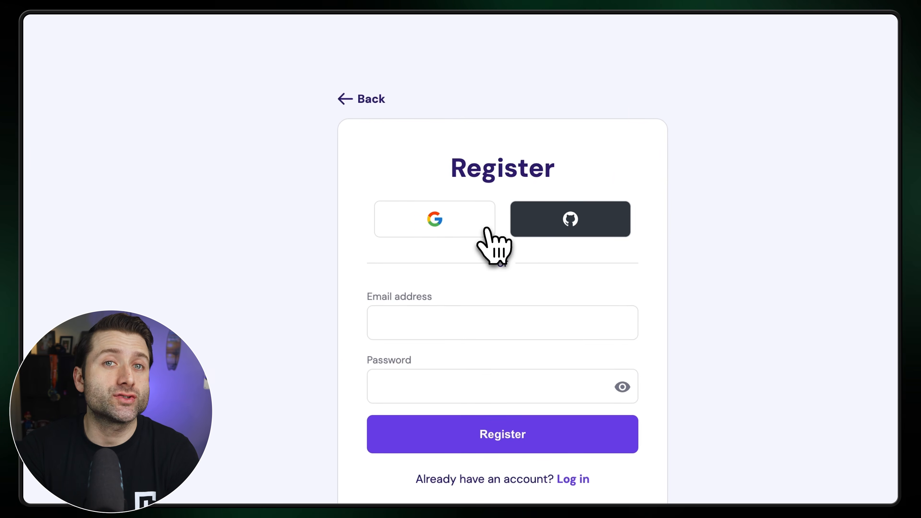
{"action": "left_click", "coordinate": [487, 229]}
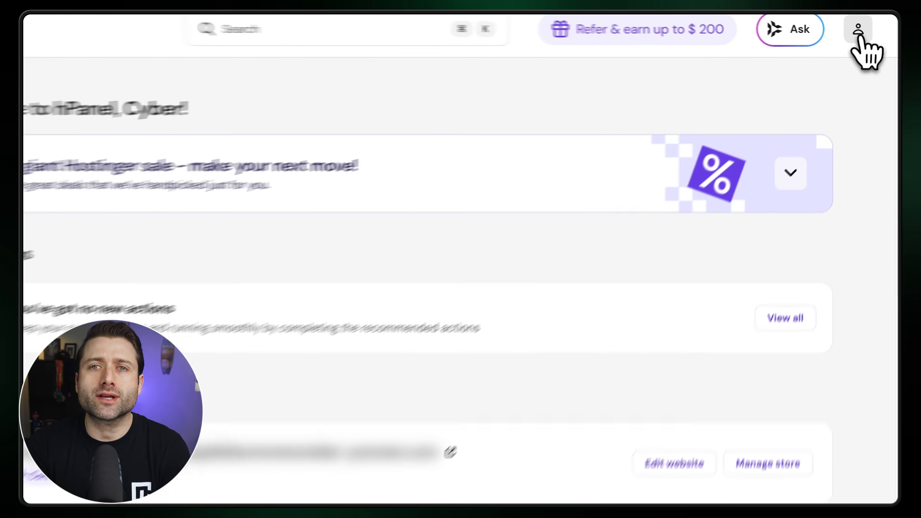
{"action": "left_click", "coordinate": [863, 33]}
{"action": "left_click", "coordinate": [670, 203]}
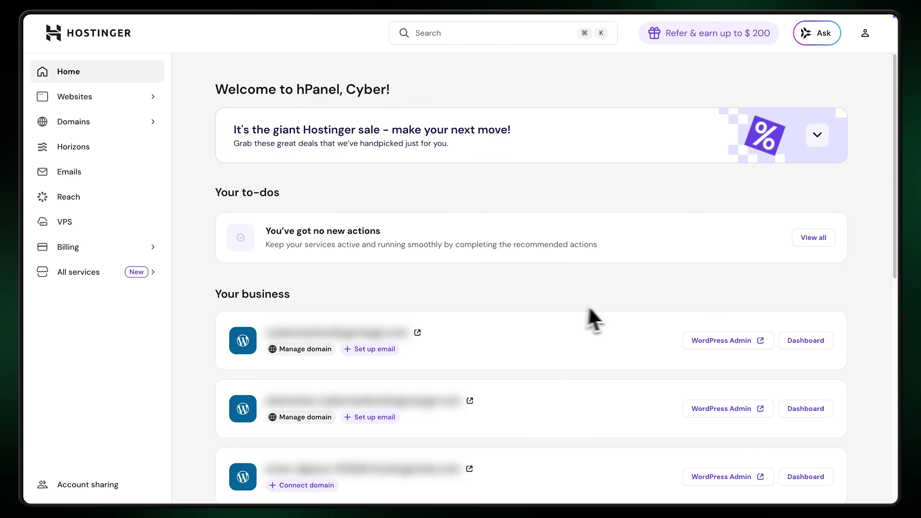
Add a website from the websites list using Hostinger Website Builder.
{"action": "left_click", "coordinate": [106, 96]}
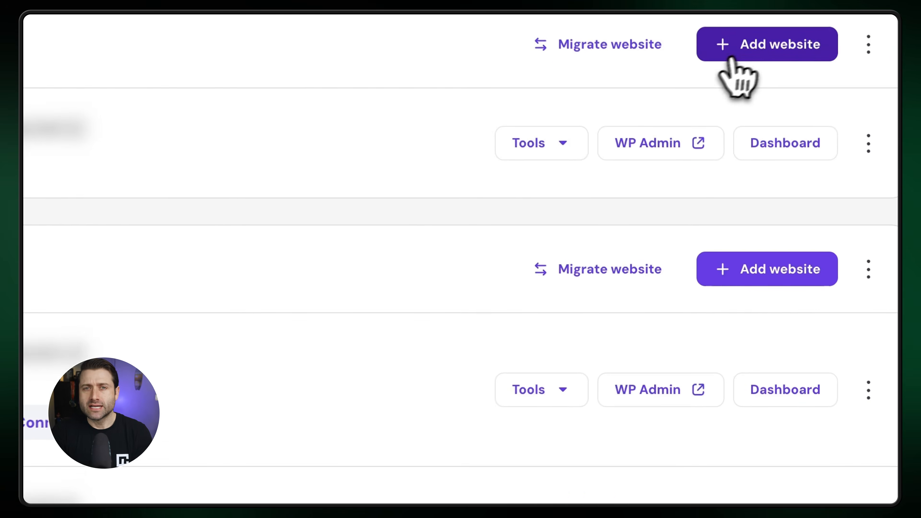
{"action": "left_click", "coordinate": [785, 139]}
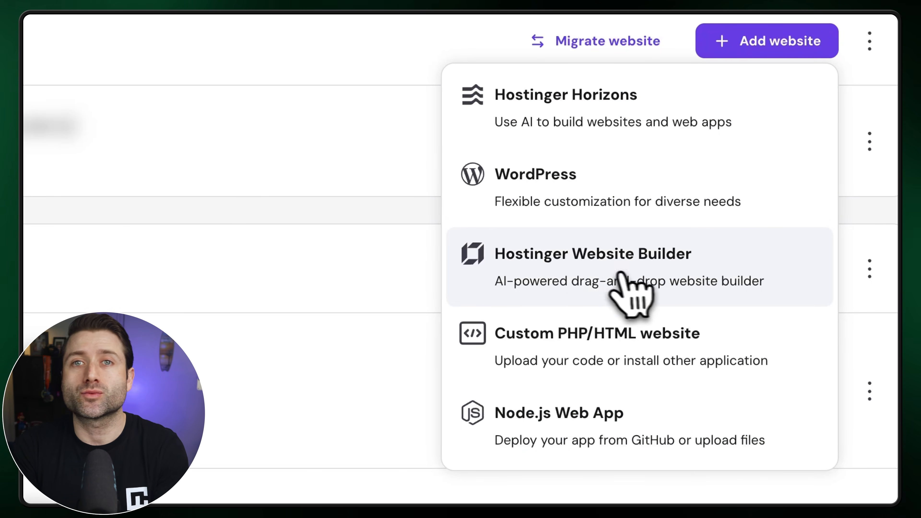
{"action": "left_click", "coordinate": [581, 267]}
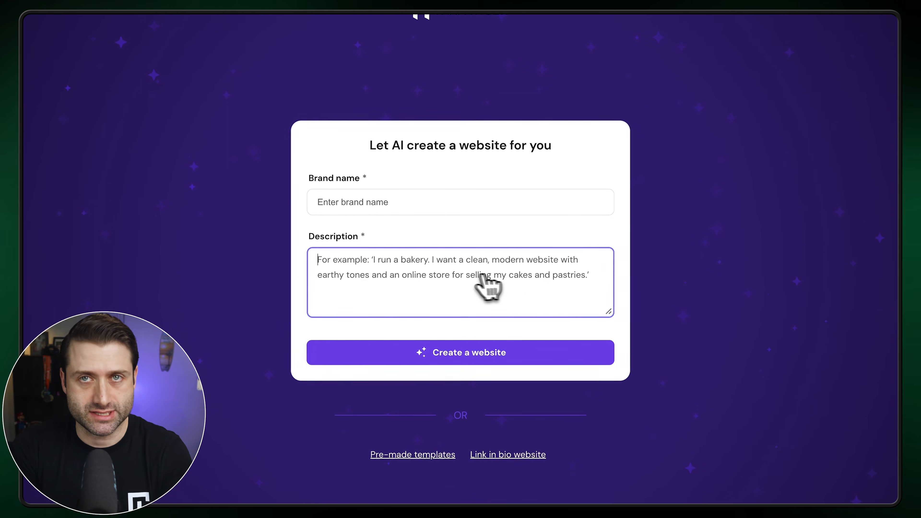
Create the site as "Mario's Store of Unreasonably Good Deals", describing a bright, modern store with playful branding, deal-focused sections and a fun but polished layout.
{"action": "type", "text": "Build a bright, modern store with playful branding, deal-focused sections, and a fun but polished layout."}
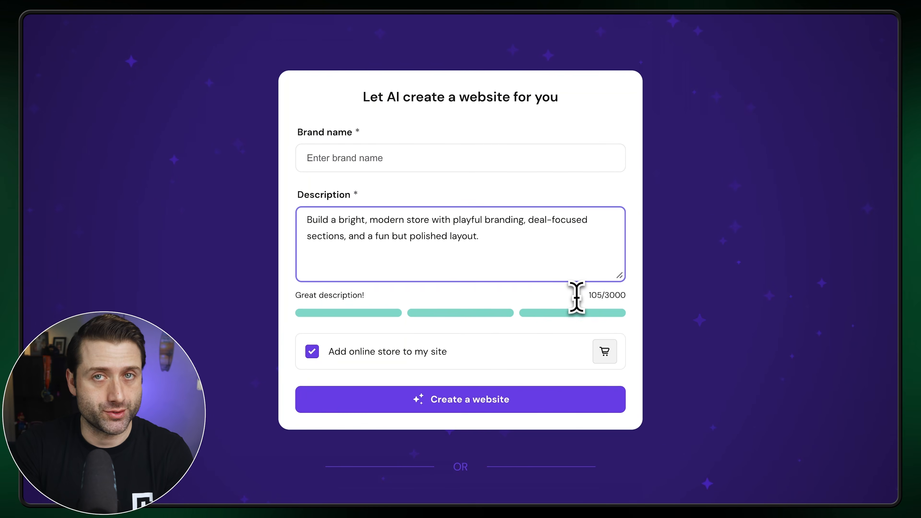
{"action": "left_click", "coordinate": [391, 157]}
{"action": "type", "text": "Mario’s Store of Unreasonably Good Deals"}
{"action": "key", "text": "Return"}
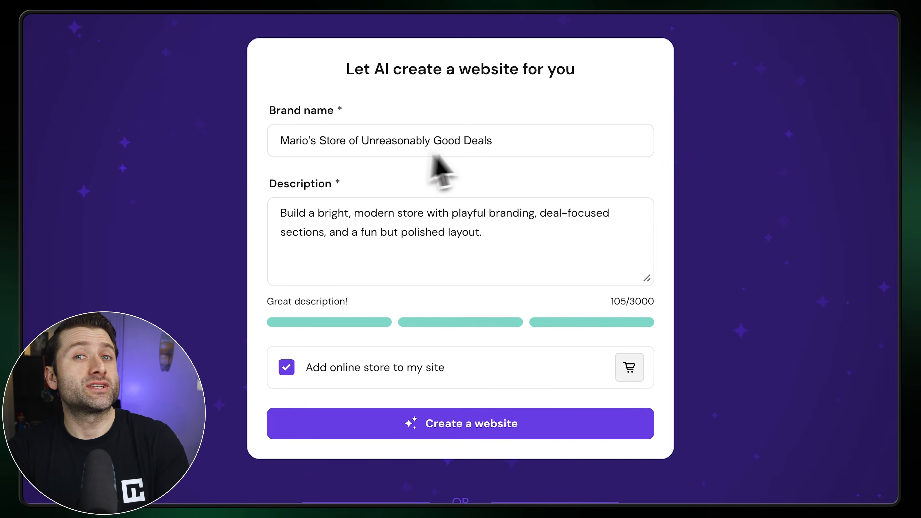
{"action": "left_click", "coordinate": [572, 428]}
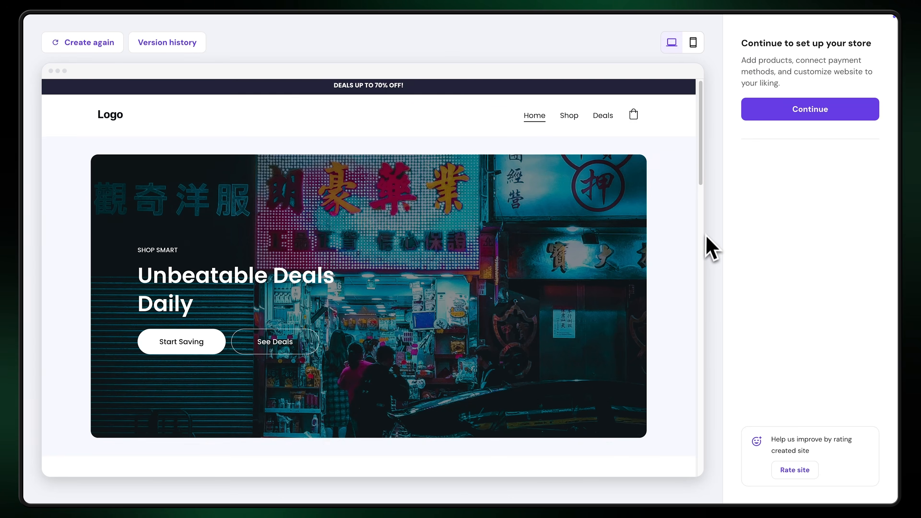
Review the generated store preview and continue into the website editor.
{"action": "scroll", "coordinate": [657, 350], "scroll_direction": "down", "scroll_amount": 10}
{"action": "scroll", "coordinate": [254, 413], "scroll_direction": "down", "scroll_amount": 5}
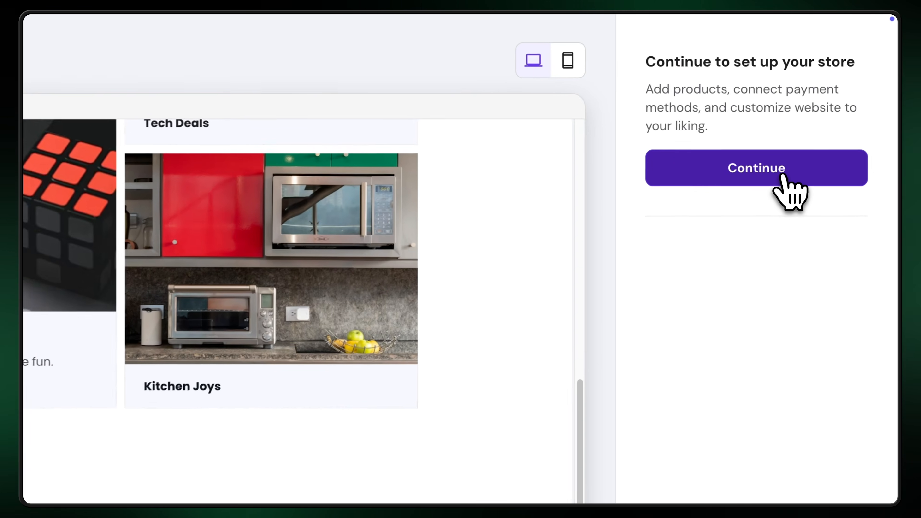
{"action": "left_click", "coordinate": [781, 177]}
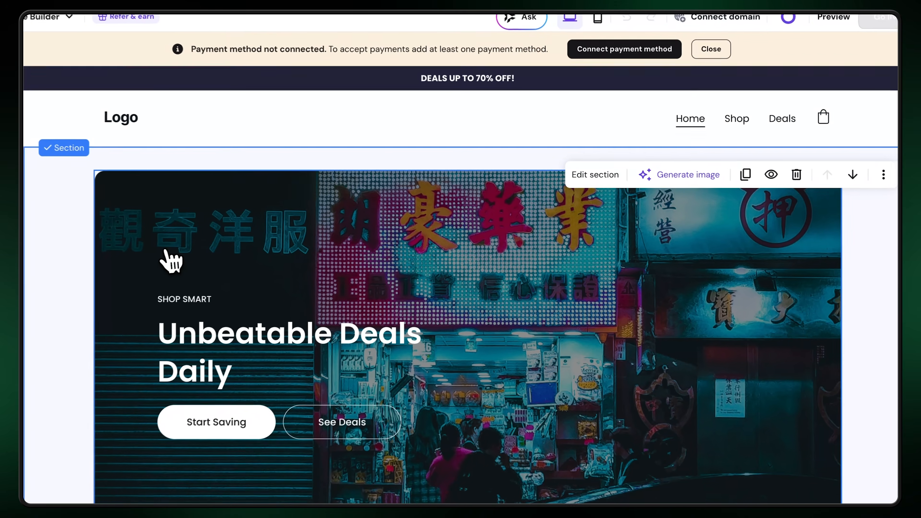
Move the "SHOP NOW" label and "Categories" heading up to the section's upper edge and open the section's settings.
{"action": "scroll", "coordinate": [811, 271], "scroll_direction": "down", "scroll_amount": 5}
{"action": "scroll", "coordinate": [812, 271], "scroll_direction": "down", "scroll_amount": 4}
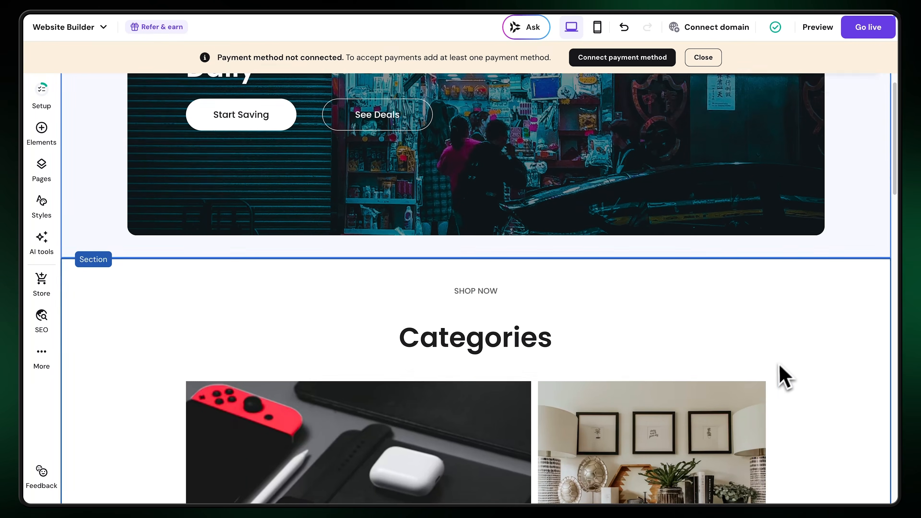
{"action": "left_click", "coordinate": [480, 308]}
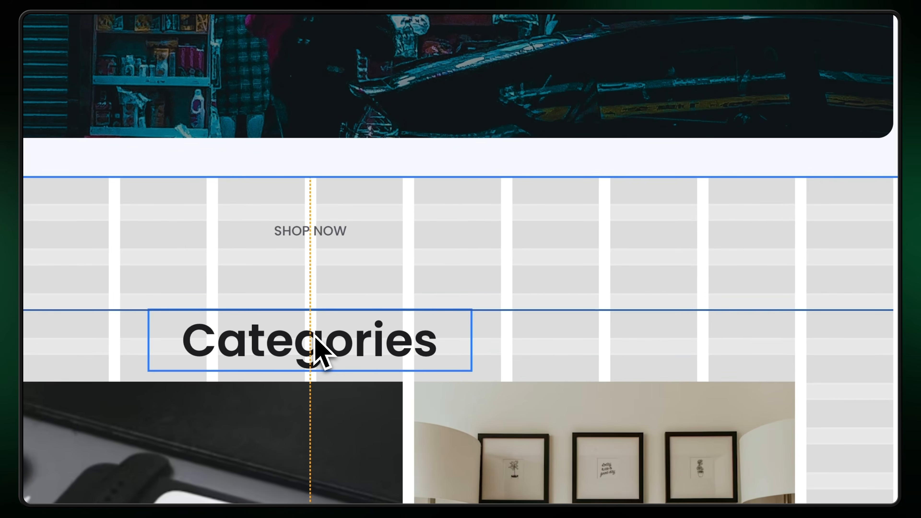
{"action": "left_click_drag", "start_coordinate": [317, 281], "coordinate": [328, 233]}
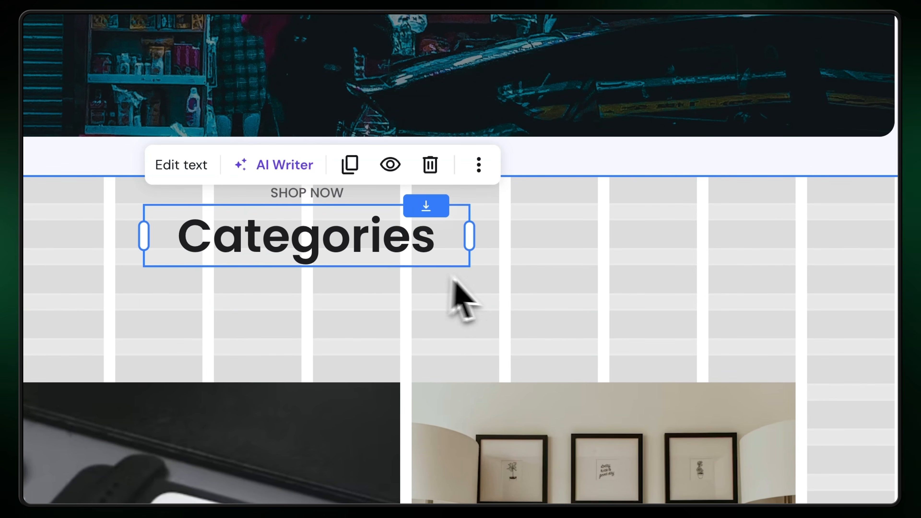
{"action": "left_click", "coordinate": [670, 305]}
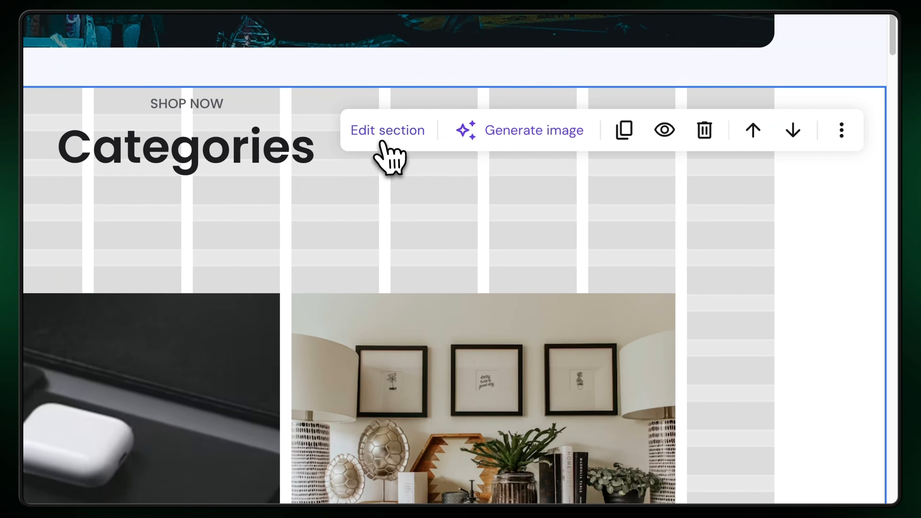
{"action": "left_click", "coordinate": [387, 145]}
Replace the hero section's image with a warm-lit storefront picture and add an image element over it.
{"action": "left_click", "coordinate": [665, 187]}
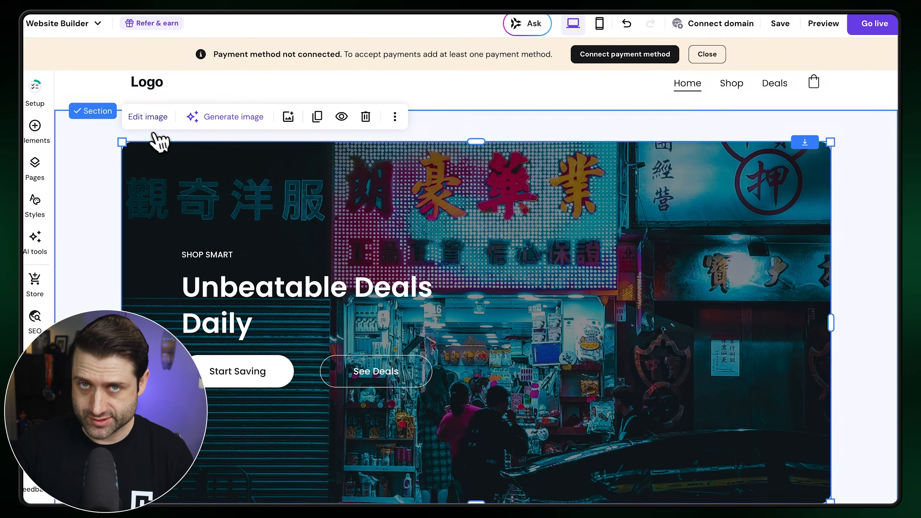
{"action": "left_click", "coordinate": [142, 119]}
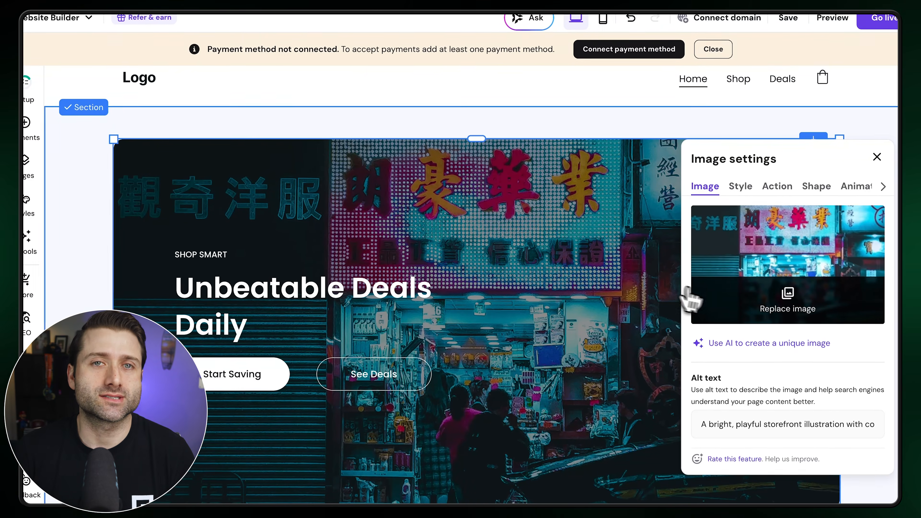
{"action": "left_click", "coordinate": [828, 311]}
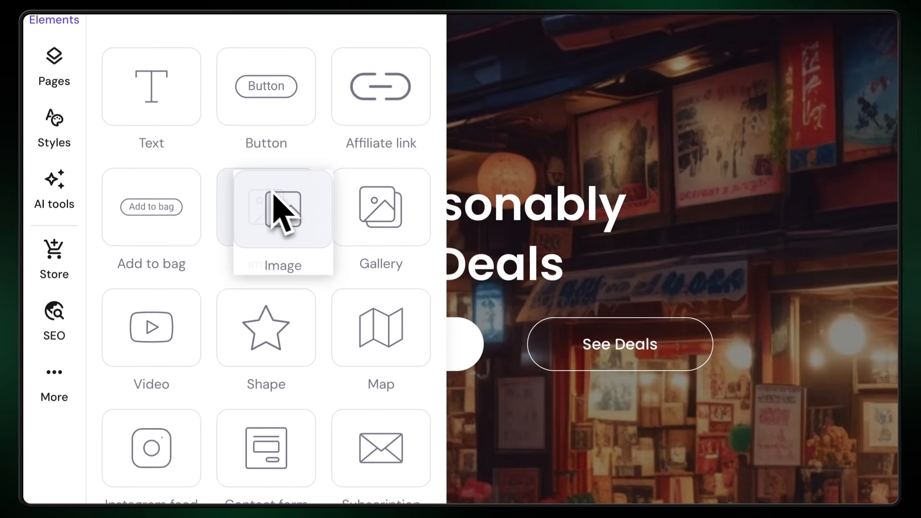
{"action": "left_click_drag", "start_coordinate": [274, 195], "coordinate": [631, 226]}
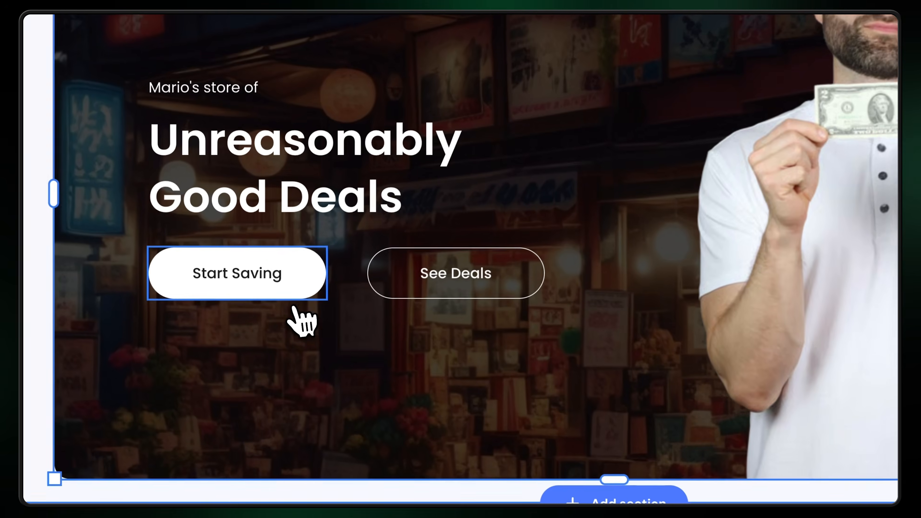
Open the settings of the "Start Saving" button and look at its link type options.
{"action": "left_click", "coordinate": [262, 350]}
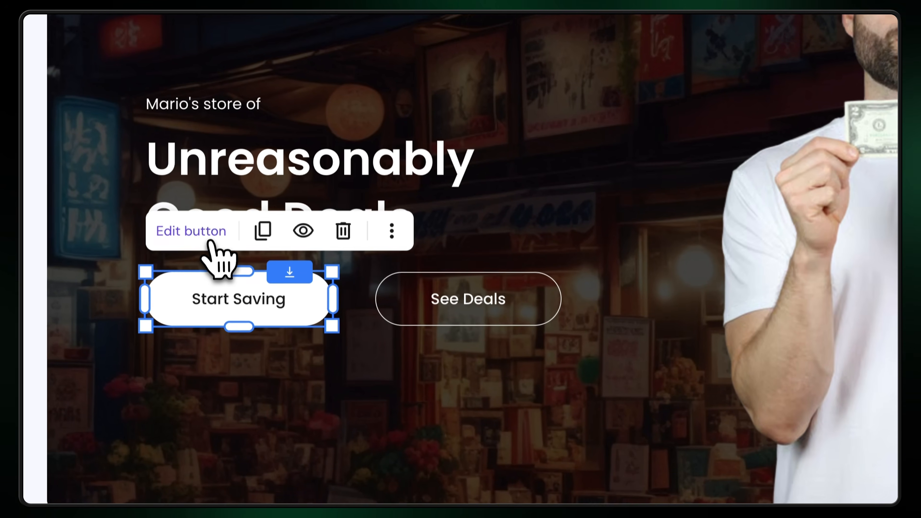
{"action": "left_click", "coordinate": [189, 197]}
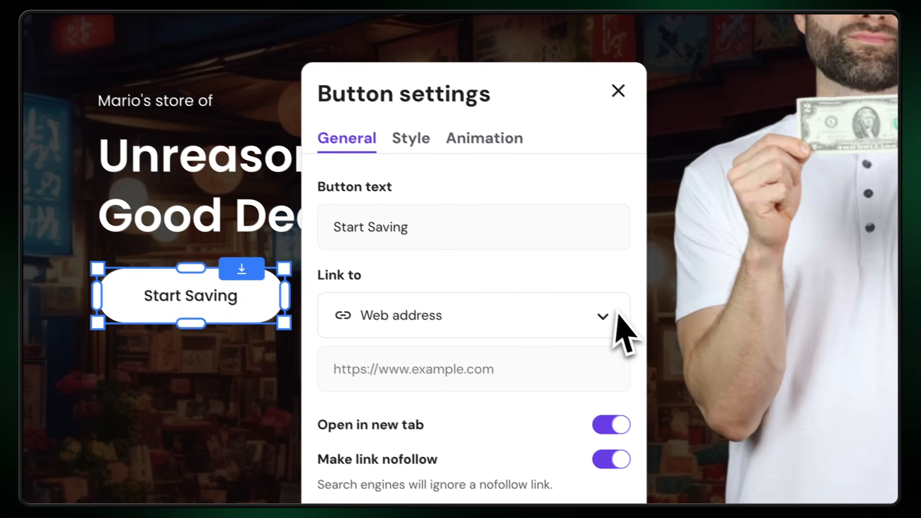
{"action": "left_click", "coordinate": [651, 349]}
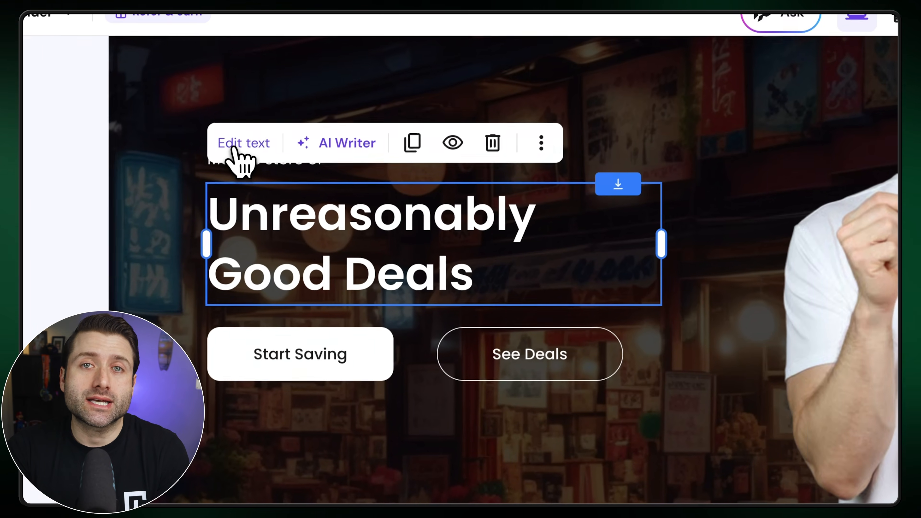
Open the "Unreasonably Good Deals" heading for text editing and look through its text style, font and size options.
{"action": "left_click", "coordinate": [333, 38]}
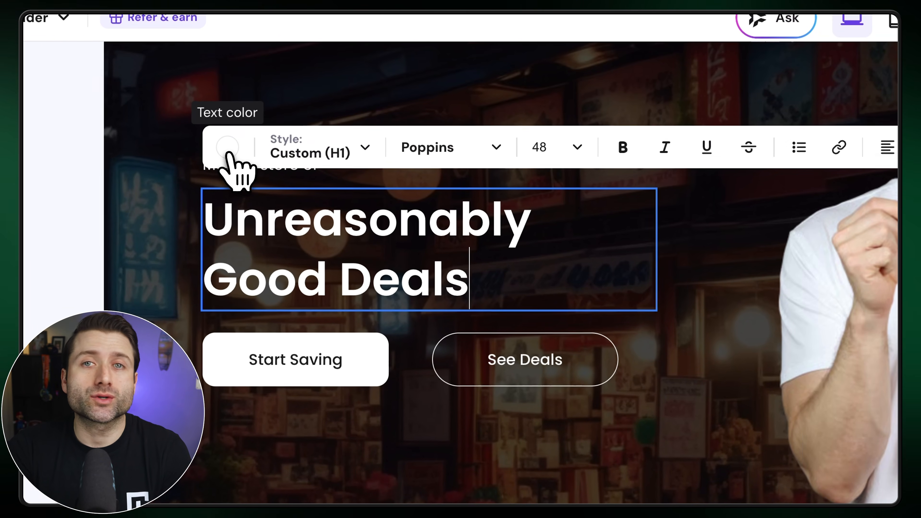
{"action": "left_click", "coordinate": [363, 149]}
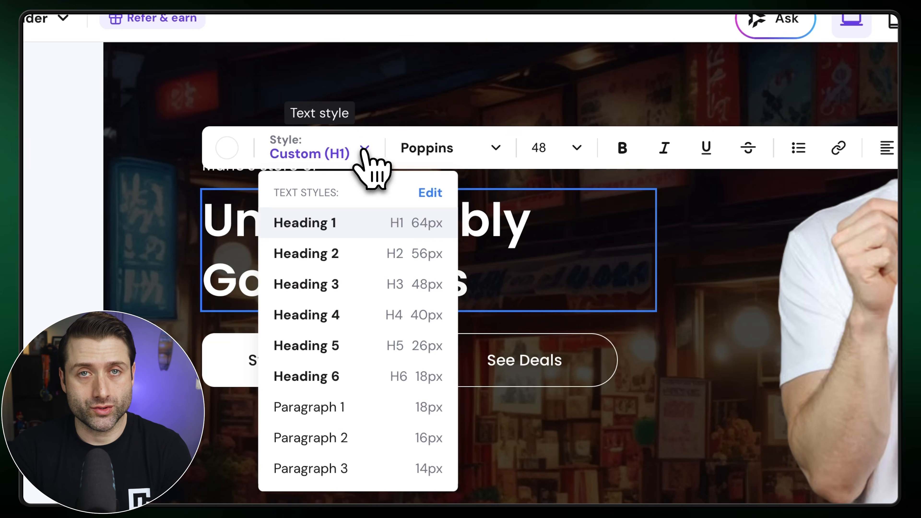
{"action": "left_click", "coordinate": [496, 152]}
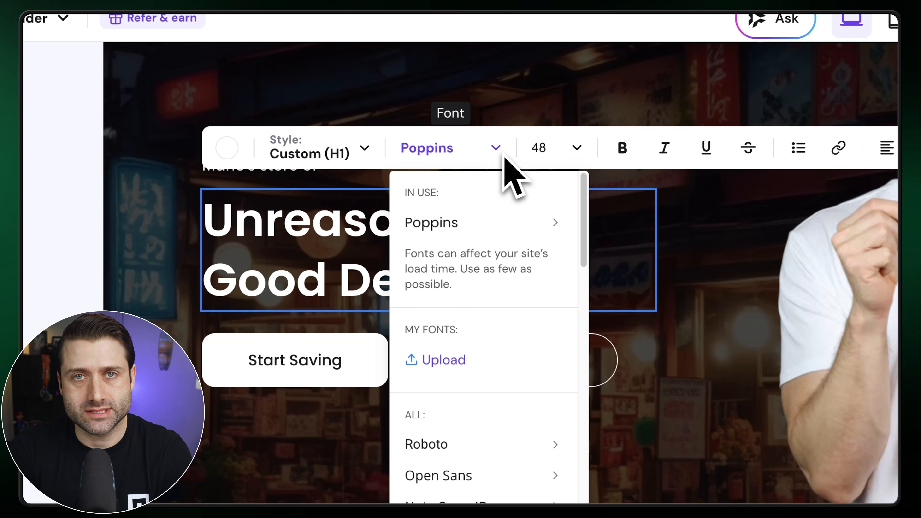
{"action": "left_click", "coordinate": [577, 149]}
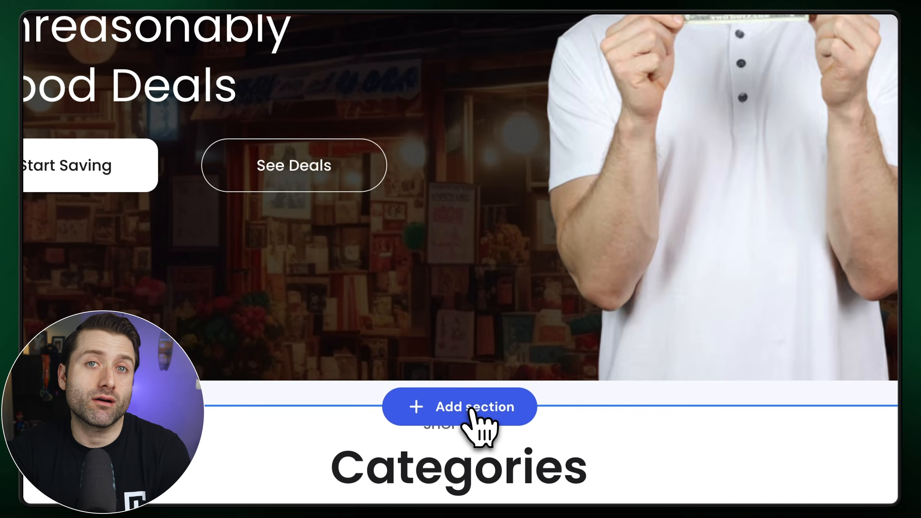
Open the section gallery between the hero and Categories sections and browse the Main and Services templates.
{"action": "left_click", "coordinate": [478, 428]}
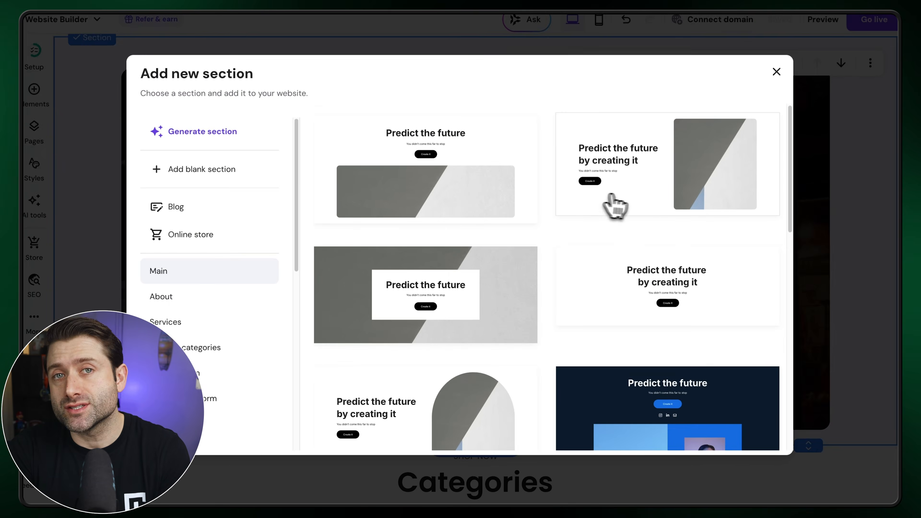
{"action": "scroll", "coordinate": [688, 236], "scroll_direction": "down", "scroll_amount": 10}
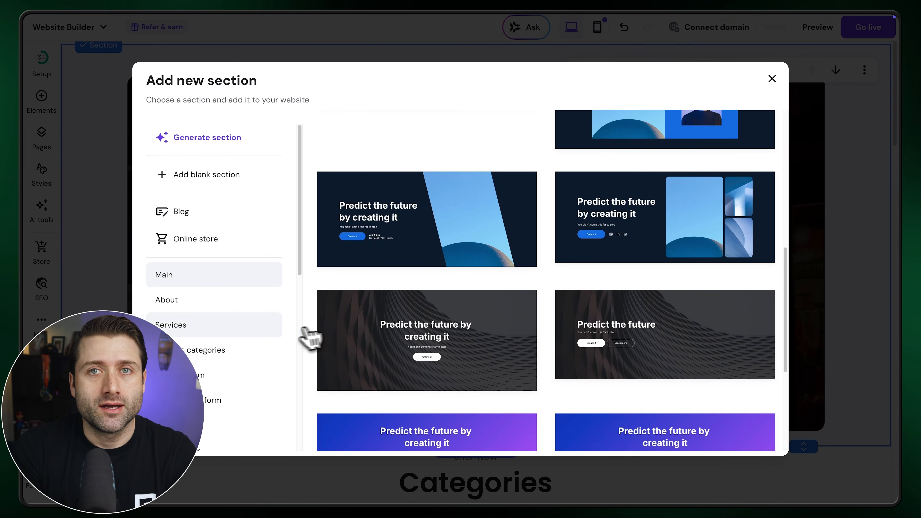
{"action": "left_click", "coordinate": [174, 324]}
{"action": "scroll", "coordinate": [544, 308], "scroll_direction": "down", "scroll_amount": 3}
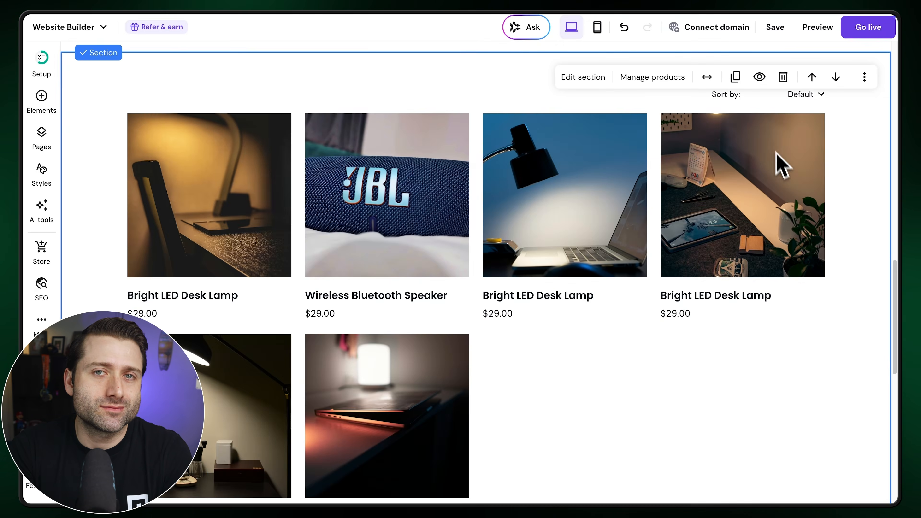
Open the product section's style settings and look at the Image and Video background options.
{"action": "left_click", "coordinate": [736, 78]}
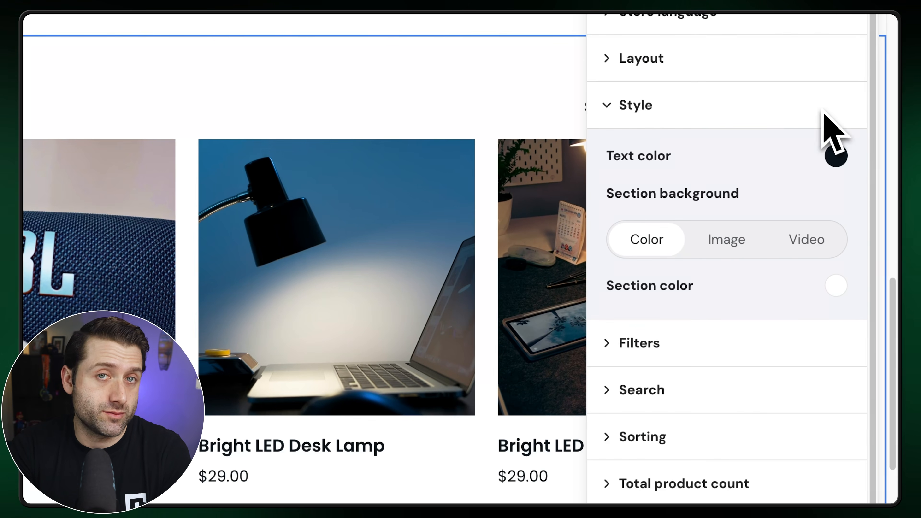
{"action": "left_click", "coordinate": [725, 242]}
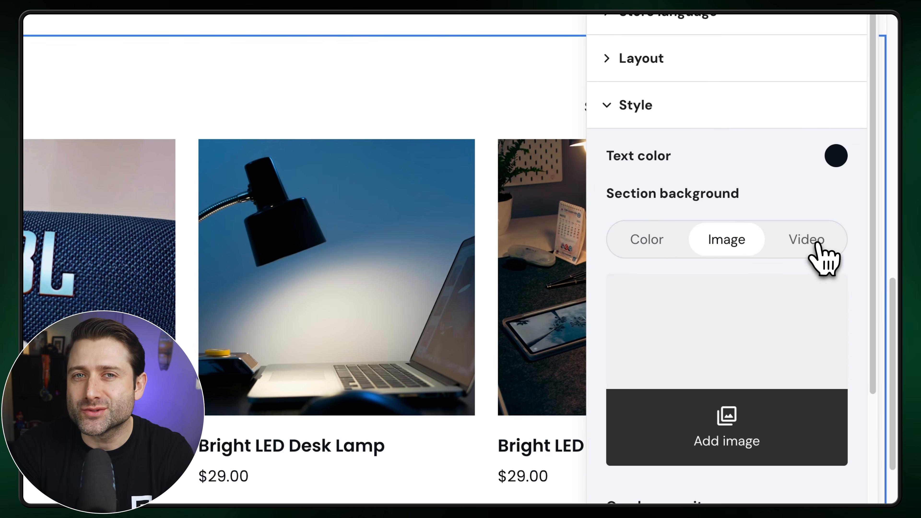
{"action": "left_click", "coordinate": [807, 240]}
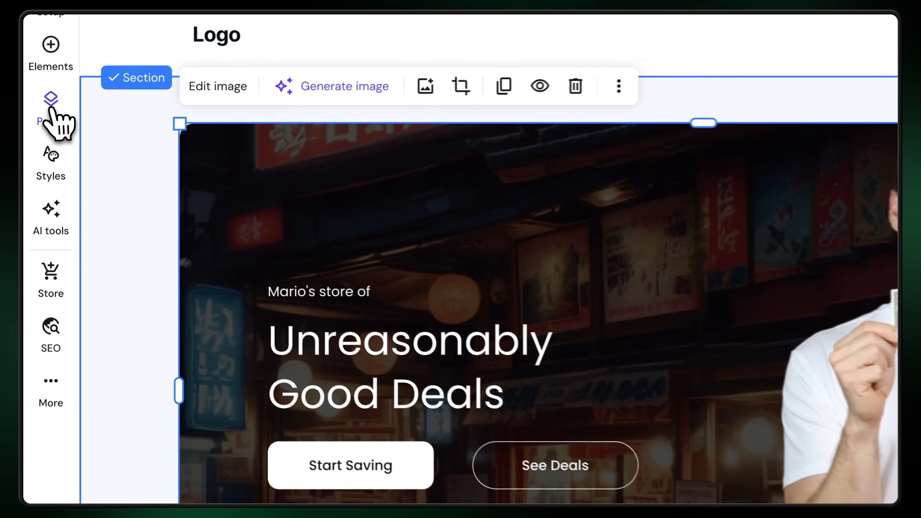
Add a Store page to the site with the AI page generator and look over its sections.
{"action": "left_click", "coordinate": [53, 97]}
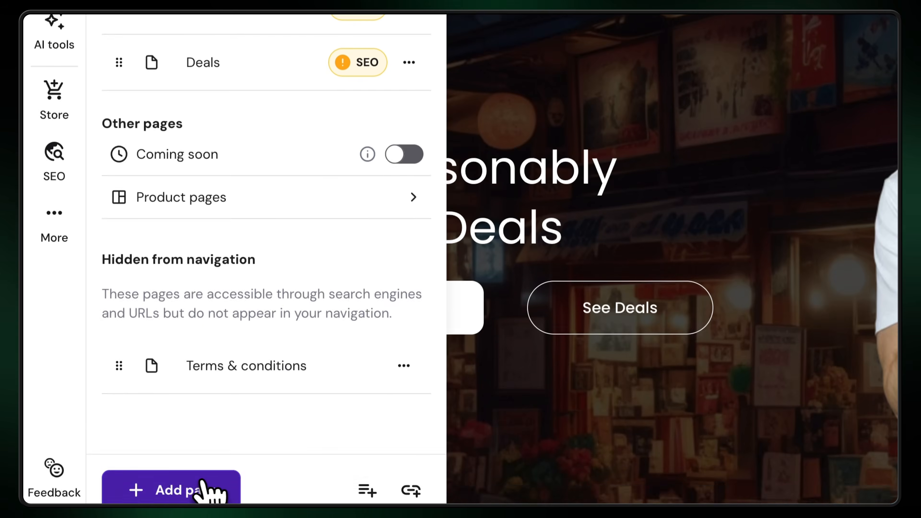
{"action": "left_click", "coordinate": [192, 475]}
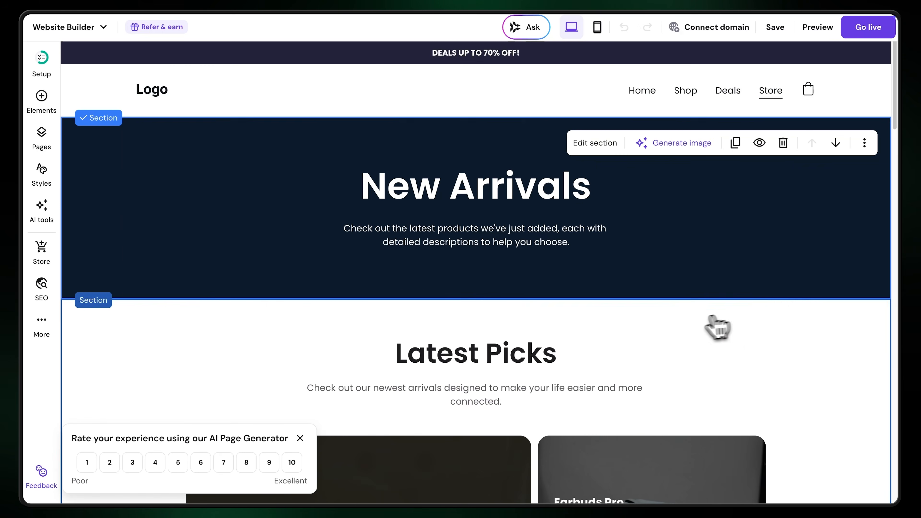
{"action": "scroll", "coordinate": [392, 298], "scroll_direction": "down", "scroll_amount": 6}
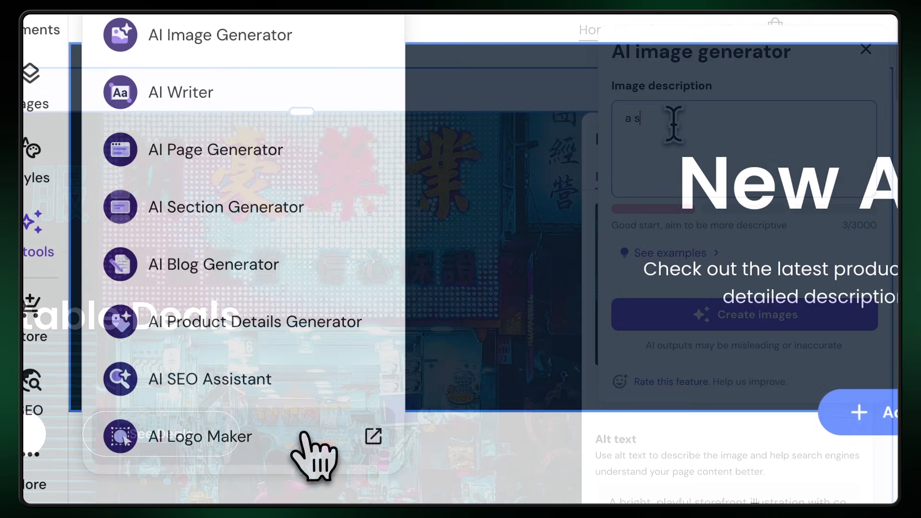
Enter a description of a shop in Japan in the AI image generator for the hero picture.
{"action": "type", "text": "cool shop in jap"}
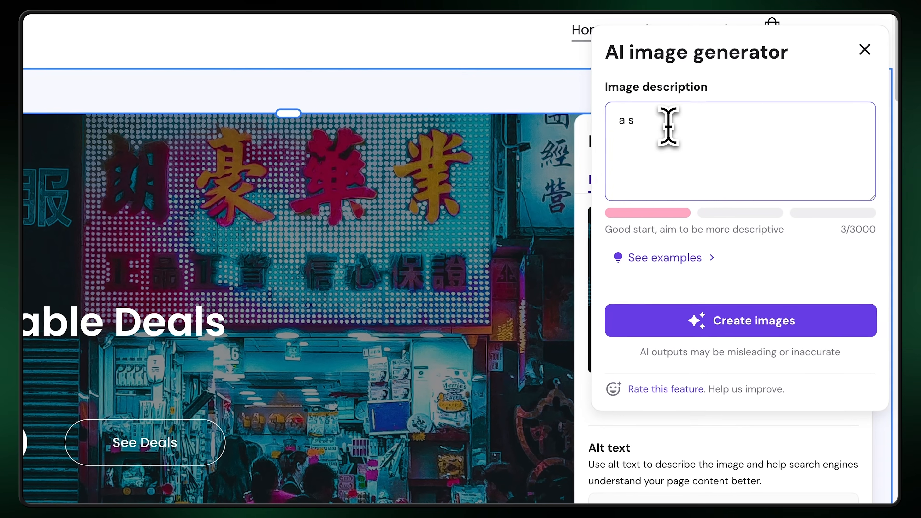
{"action": "type", "text": "an"}
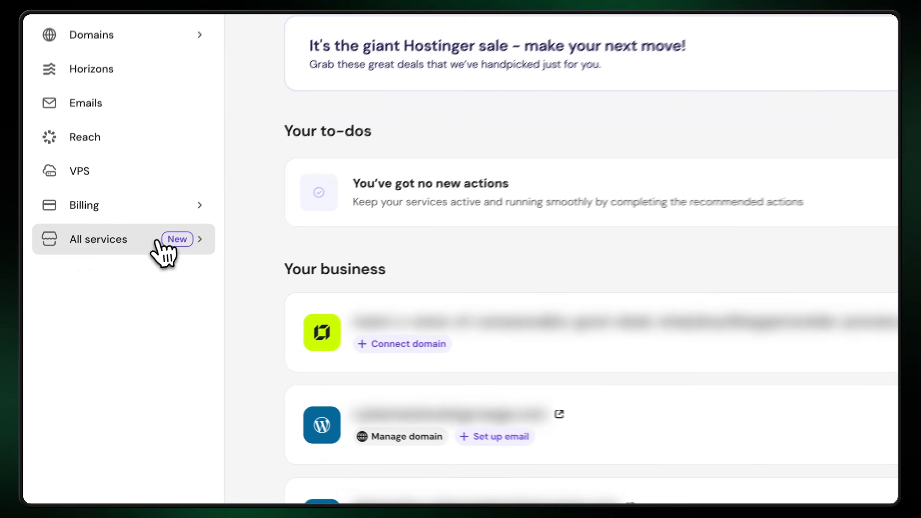
Switch to the Hostinger dashboard and browse the AI tools offered under All services.
{"action": "left_click", "coordinate": [158, 242]}
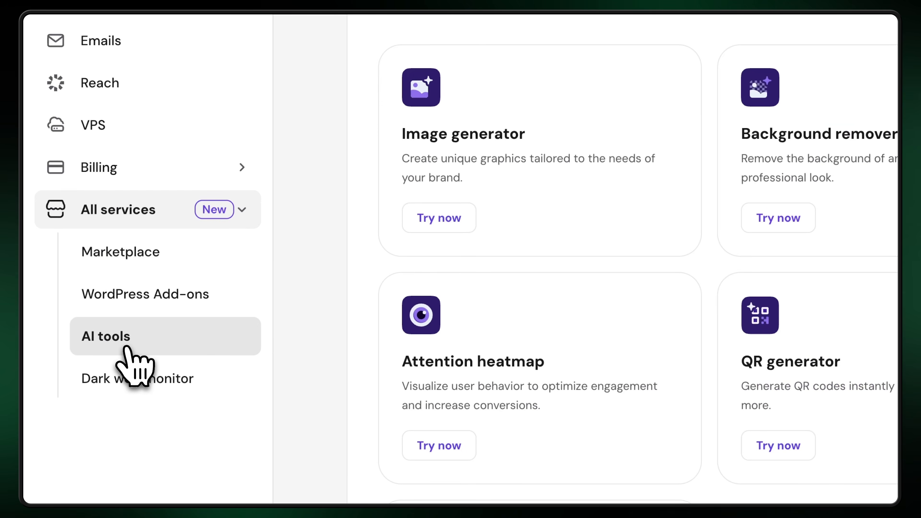
{"action": "scroll", "coordinate": [849, 283], "scroll_direction": "down", "scroll_amount": 2}
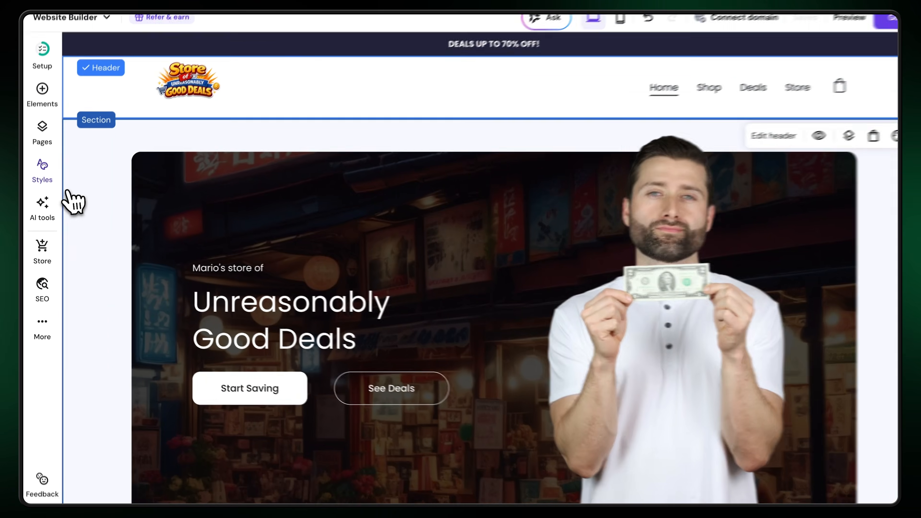
Open the website styles and look through the site-wide colors, fonts and button settings.
{"action": "left_click", "coordinate": [41, 167]}
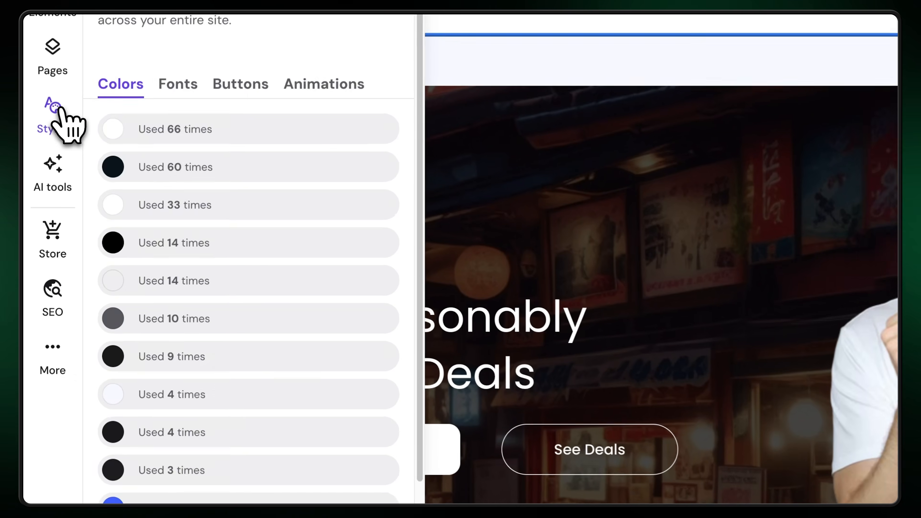
{"action": "scroll", "coordinate": [380, 363], "scroll_direction": "down", "scroll_amount": 5}
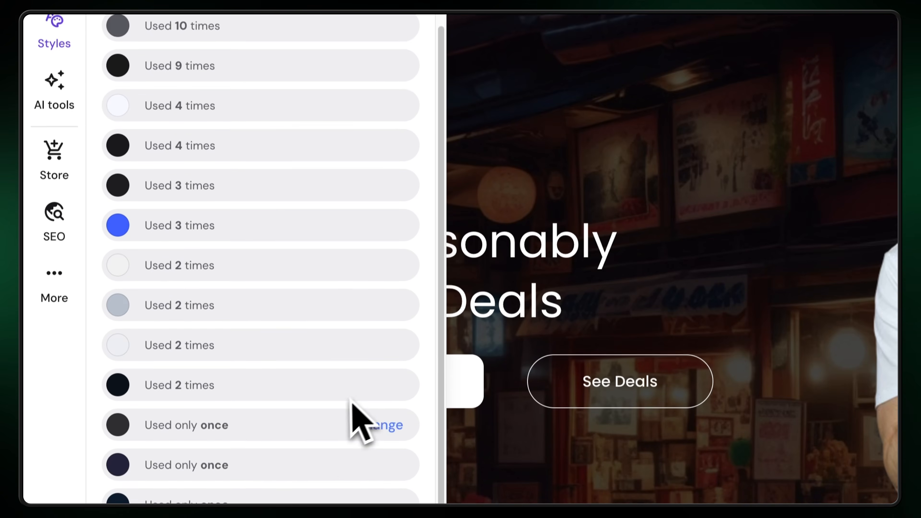
{"action": "scroll", "coordinate": [174, 471], "scroll_direction": "up", "scroll_amount": 5}
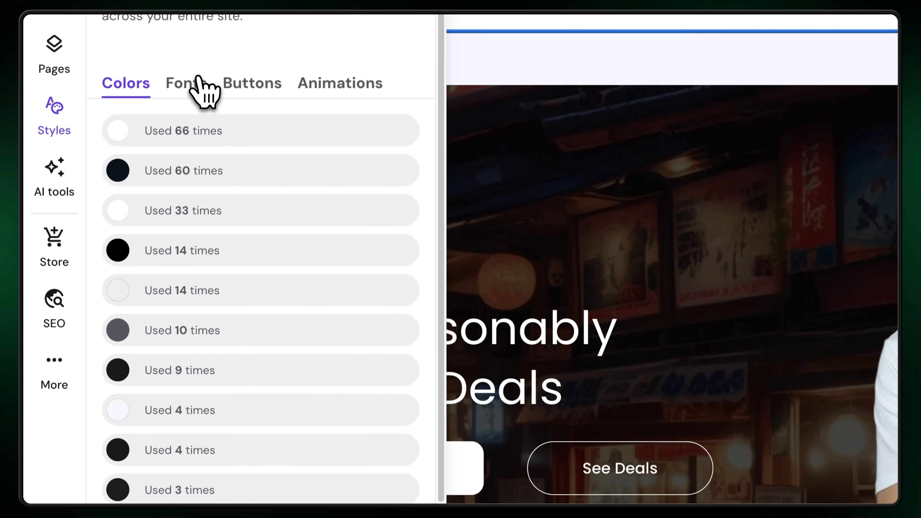
{"action": "left_click", "coordinate": [197, 79]}
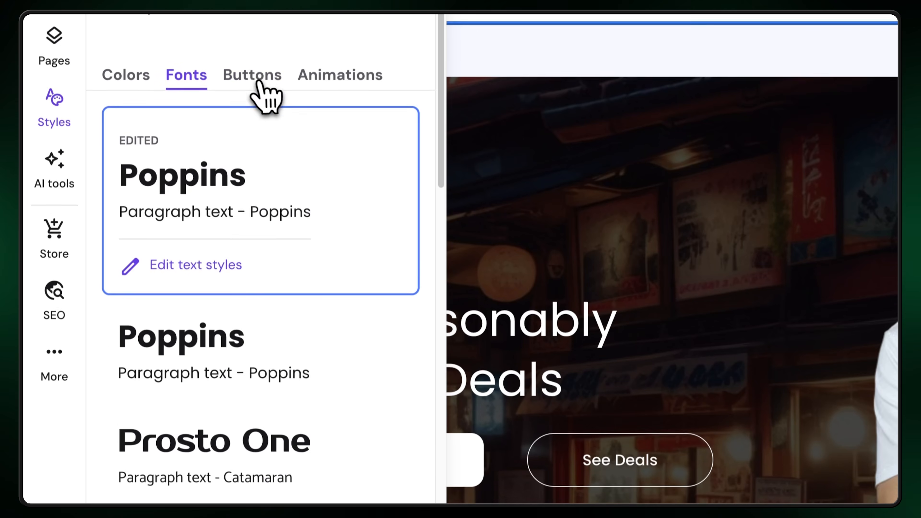
{"action": "left_click", "coordinate": [254, 72]}
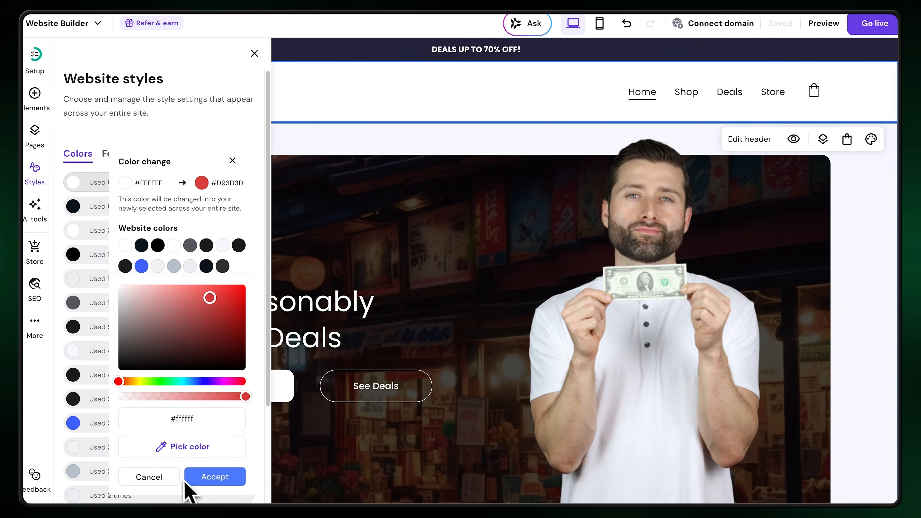
Try replacing the site's most-used white, #FFFFFF, with red #D93D3D across the entire site.
{"action": "left_click", "coordinate": [218, 475]}
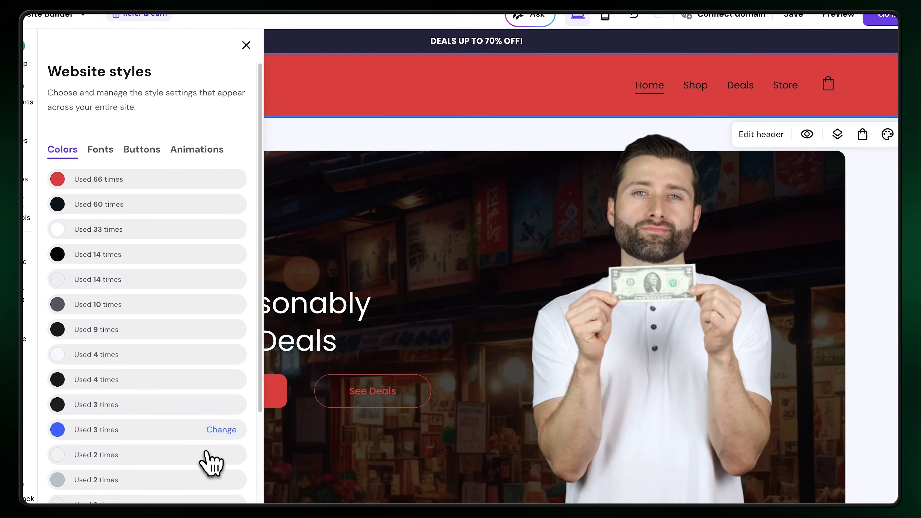
{"action": "left_click", "coordinate": [61, 183]}
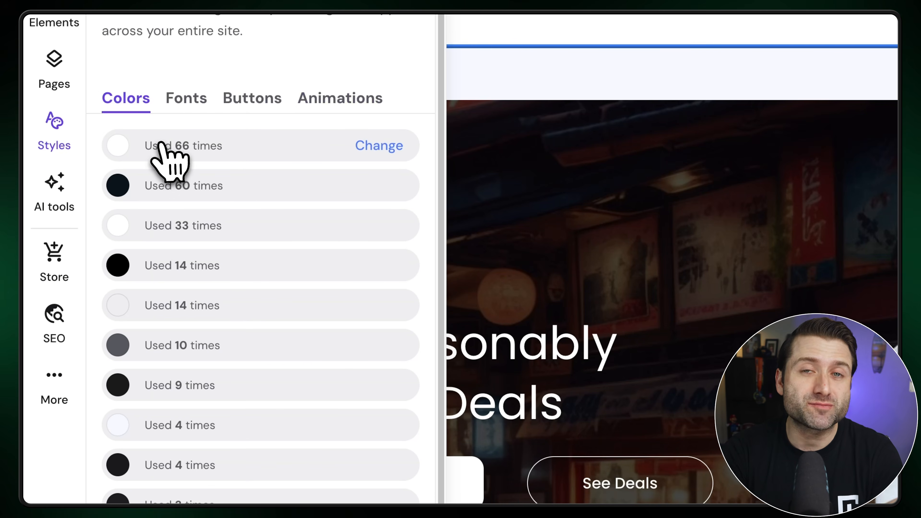
Examine the color replacement options for the site-wide white #FFFFFF and dark #0D141A.
{"action": "left_click", "coordinate": [165, 155]}
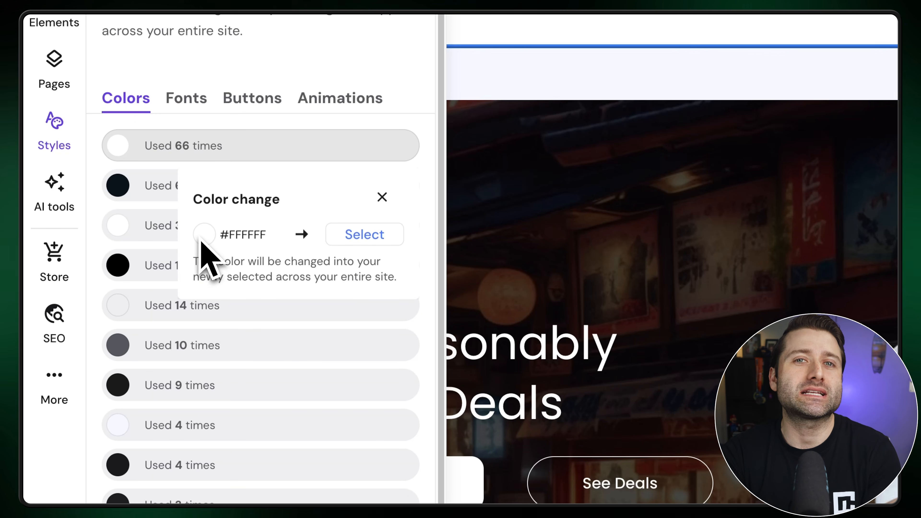
{"action": "left_click", "coordinate": [115, 185]}
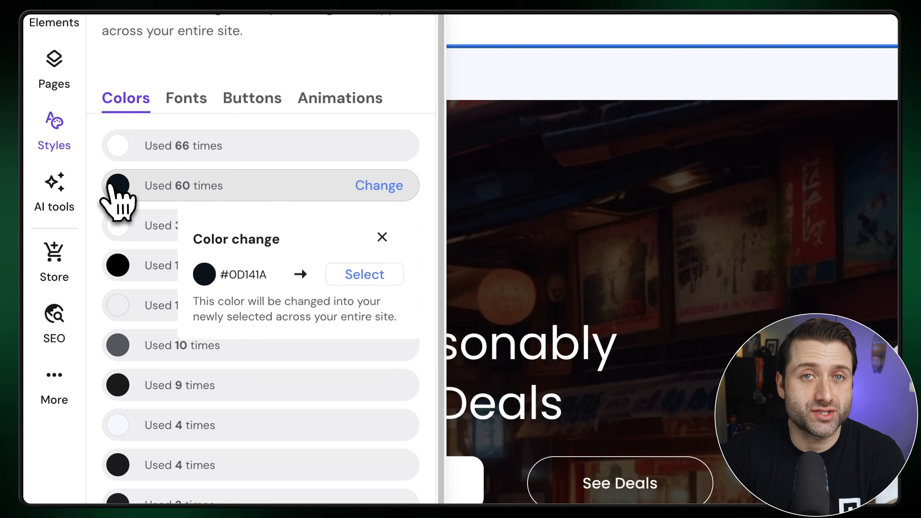
{"action": "left_click", "coordinate": [344, 275]}
{"action": "scroll", "coordinate": [306, 423], "scroll_direction": "down", "scroll_amount": 1}
{"action": "left_click_drag", "start_coordinate": [306, 422], "coordinate": [308, 382]}
{"action": "left_click", "coordinate": [382, 97]}
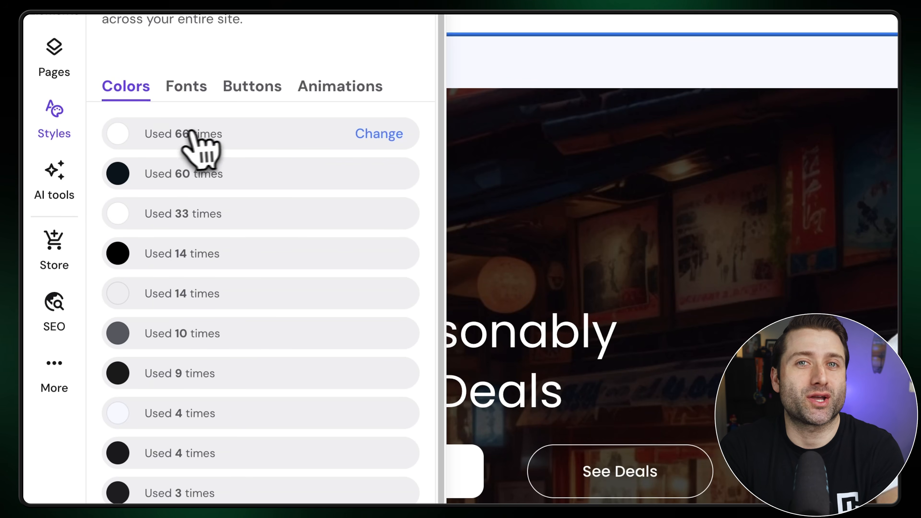
{"action": "left_click", "coordinate": [117, 133]}
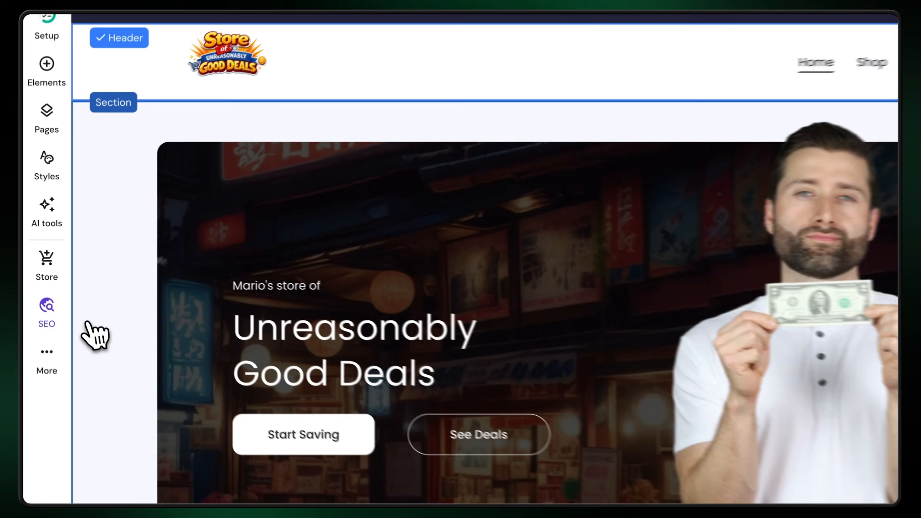
Open the SEO settings and review the search details of the Shop, Deals and Terms & conditions pages.
{"action": "left_click", "coordinate": [47, 315]}
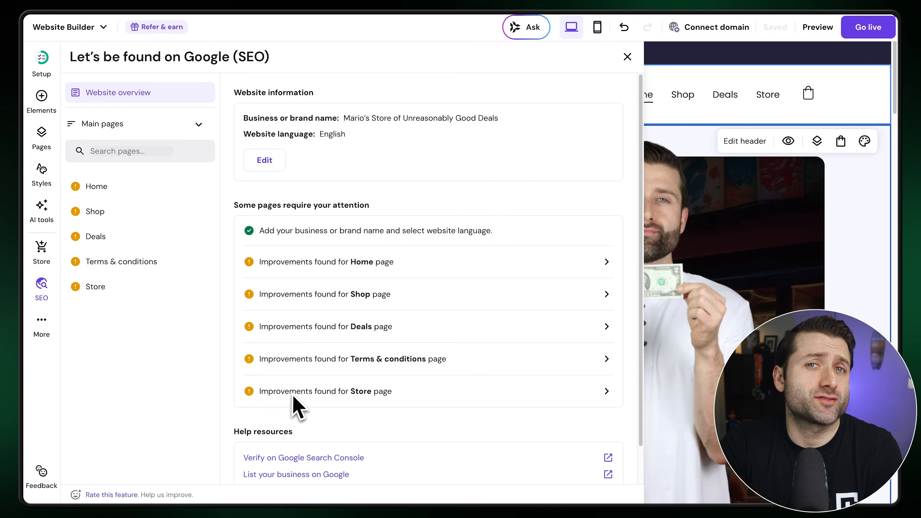
{"action": "left_click", "coordinate": [91, 211]}
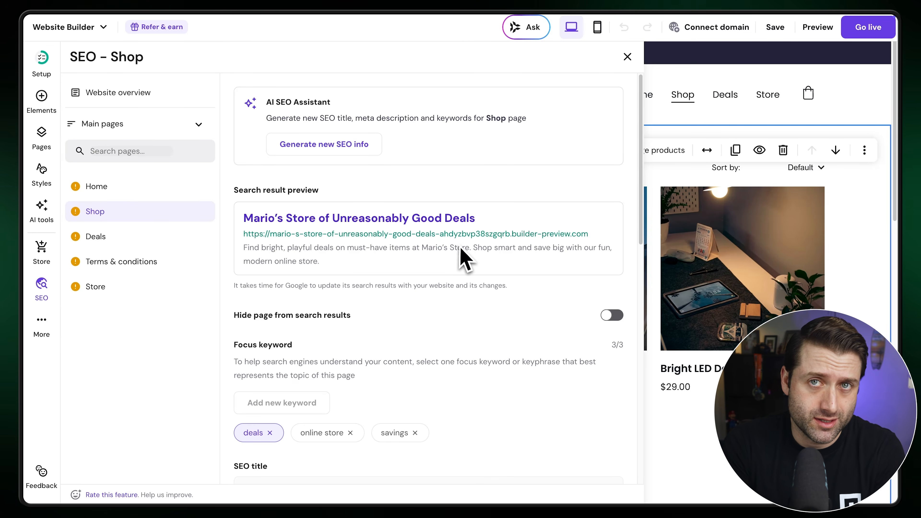
{"action": "left_click", "coordinate": [101, 244]}
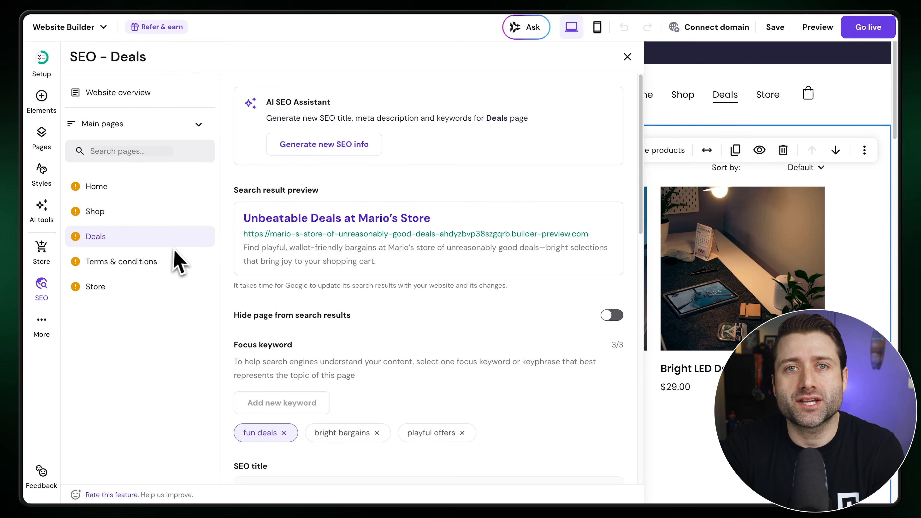
{"action": "left_click", "coordinate": [138, 264]}
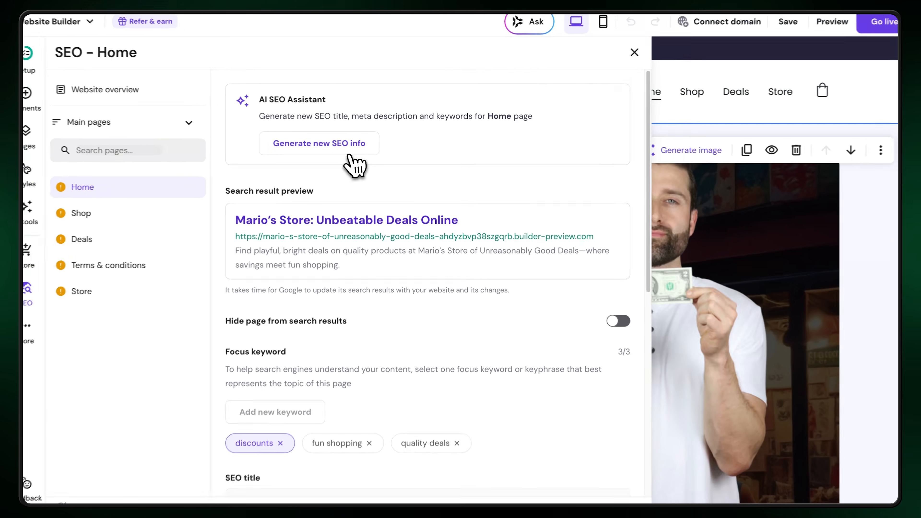
Generate new SEO info for the Home page with AI and shorten its title to "Deals on Quality Products at Mario's Store".
{"action": "left_click", "coordinate": [347, 147]}
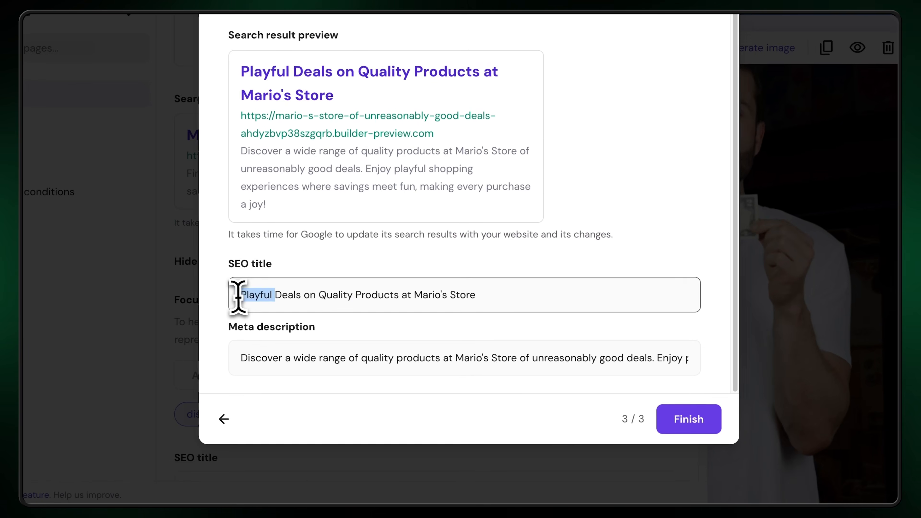
{"action": "key", "text": "BackSpace"}
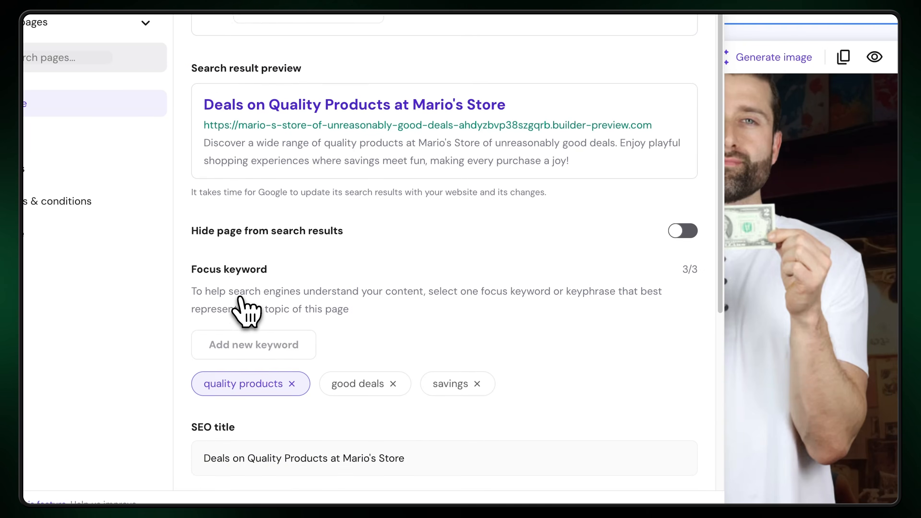
{"action": "scroll", "coordinate": [241, 312], "scroll_direction": "down", "scroll_amount": 5}
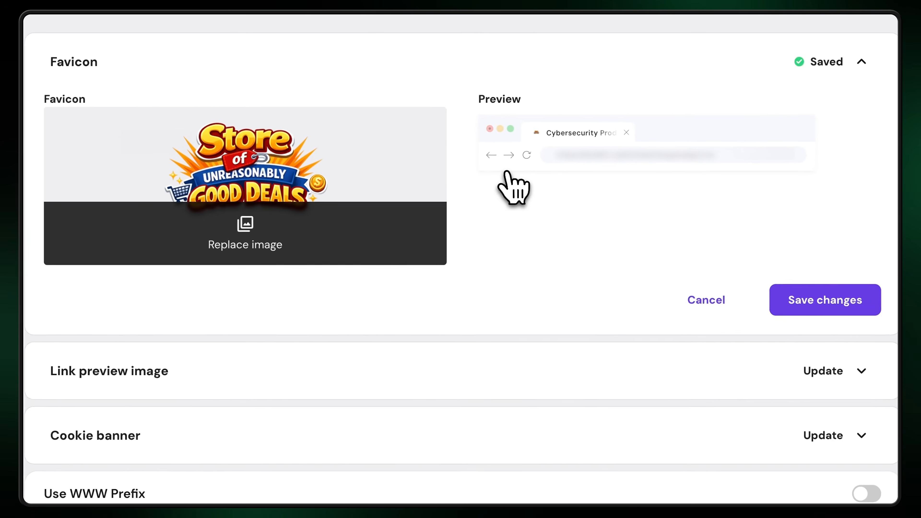
Look through the general settings down to the Web2Agent (Beta) and Enable LLMS.txt options.
{"action": "scroll", "coordinate": [326, 174], "scroll_direction": "down", "scroll_amount": 5}
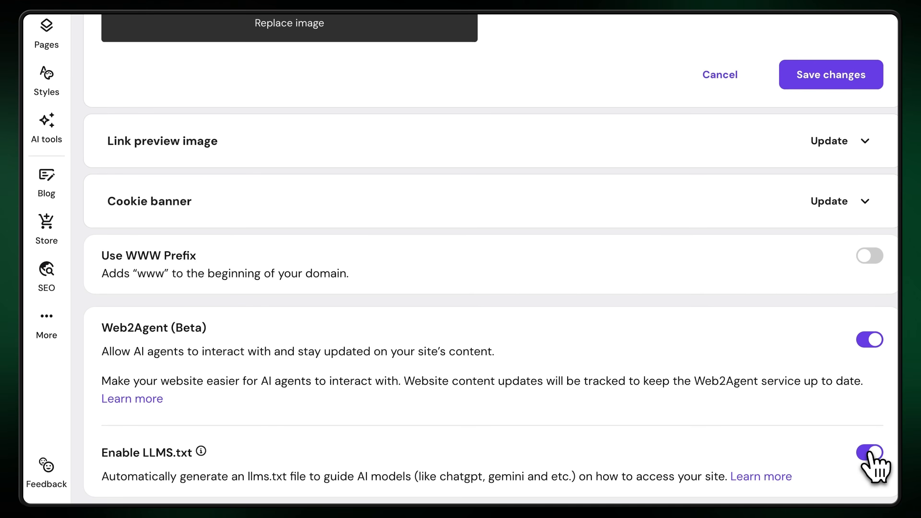
{"action": "mouse_move", "coordinate": [201, 452]}
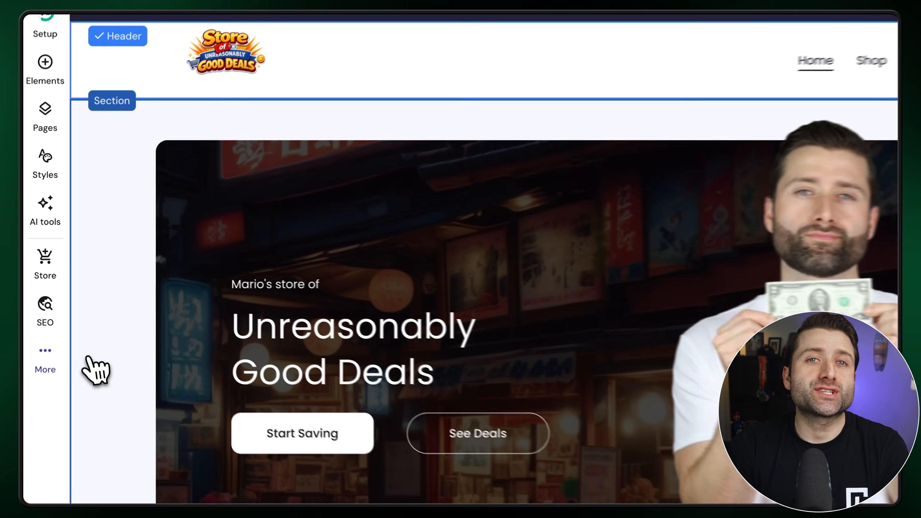
Open the site's Integrations list to look at the available apps and services.
{"action": "left_click", "coordinate": [39, 326]}
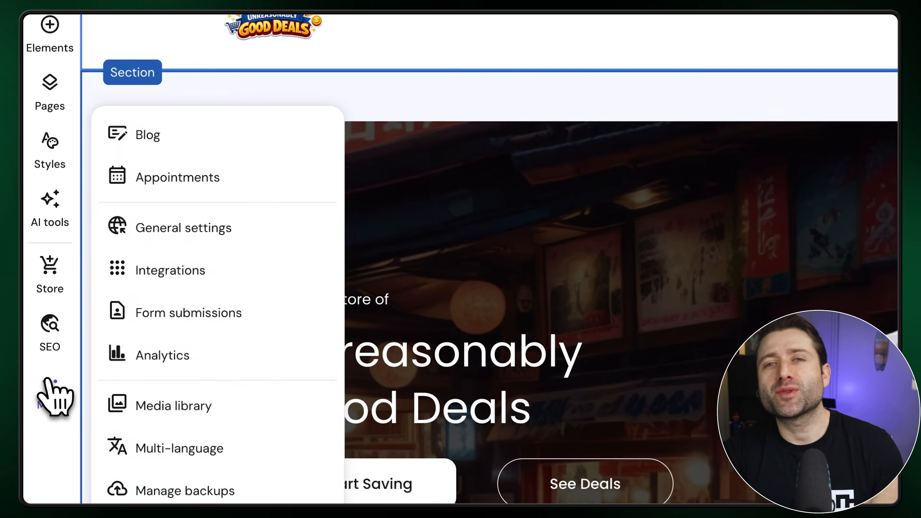
{"action": "left_click", "coordinate": [189, 281]}
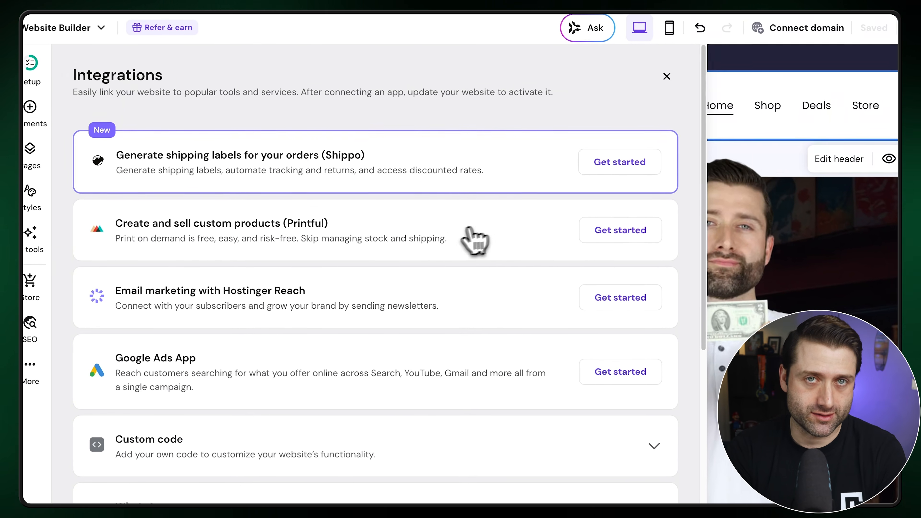
Look through the available integrations down to Google AdMob, and open the Printful option for creating and selling custom products.
{"action": "scroll", "coordinate": [87, 412], "scroll_direction": "down", "scroll_amount": 3}
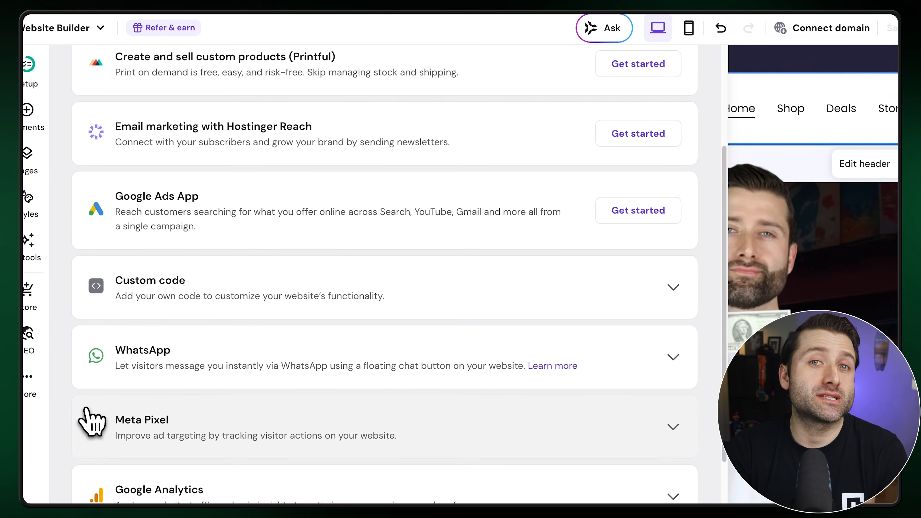
{"action": "scroll", "coordinate": [621, 399], "scroll_direction": "down", "scroll_amount": 6}
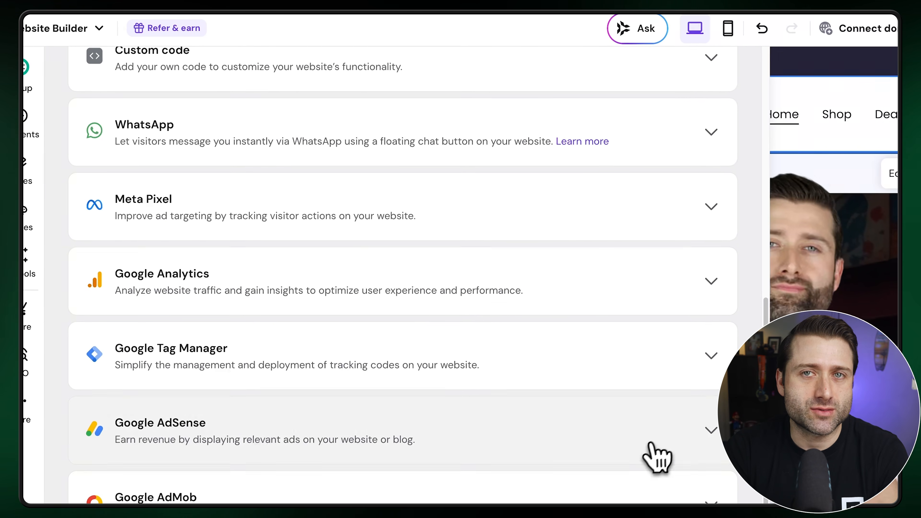
{"action": "scroll", "coordinate": [160, 498], "scroll_direction": "up", "scroll_amount": 10}
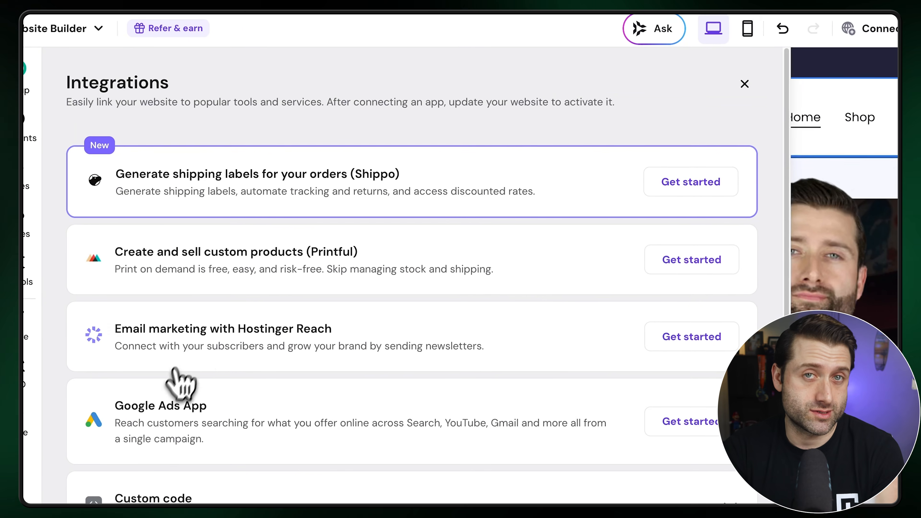
{"action": "left_click", "coordinate": [701, 264]}
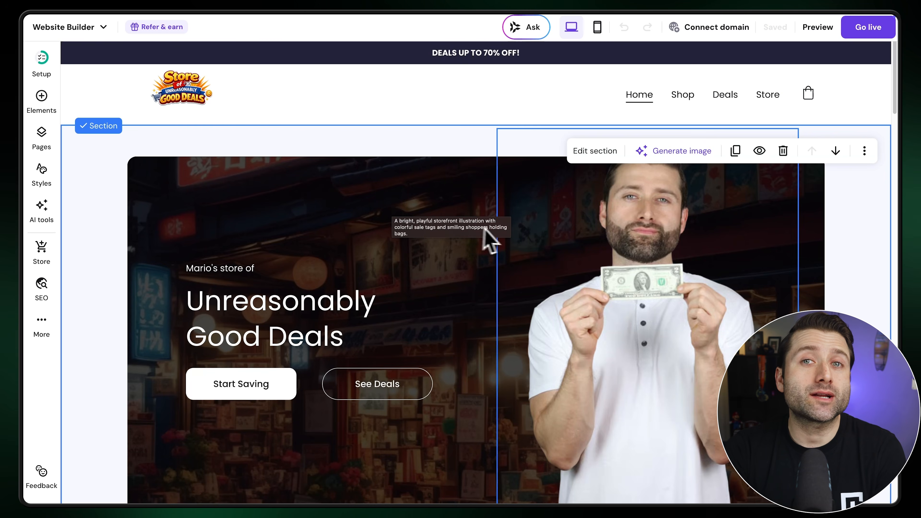
Start changing the website's temporary domain and search for available domain names with "cybernews".
{"action": "left_click", "coordinate": [710, 27]}
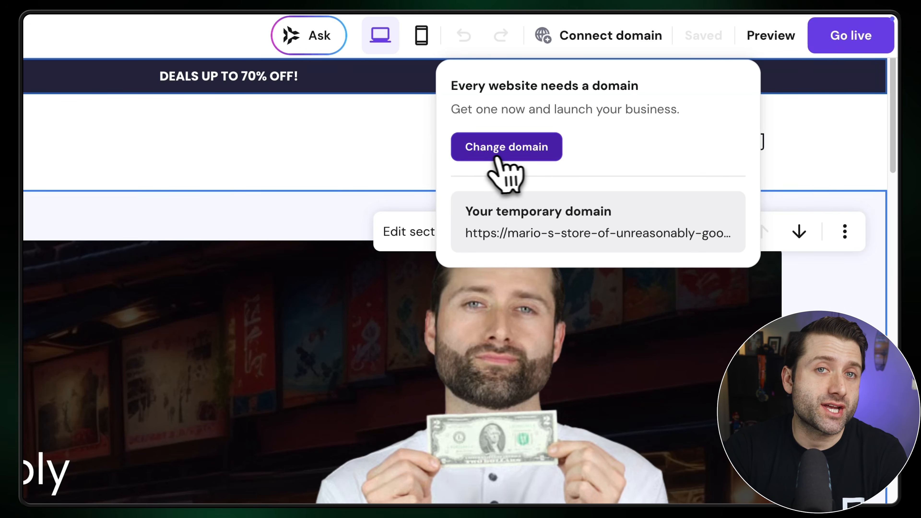
{"action": "left_click", "coordinate": [507, 152]}
{"action": "type", "text": "cybernews"}
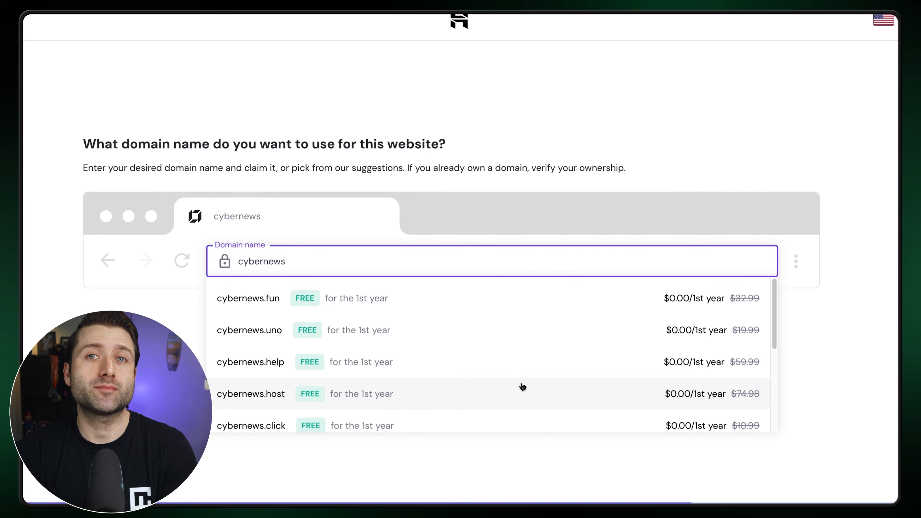
{"action": "scroll", "coordinate": [522, 387], "scroll_direction": "down", "scroll_amount": 5}
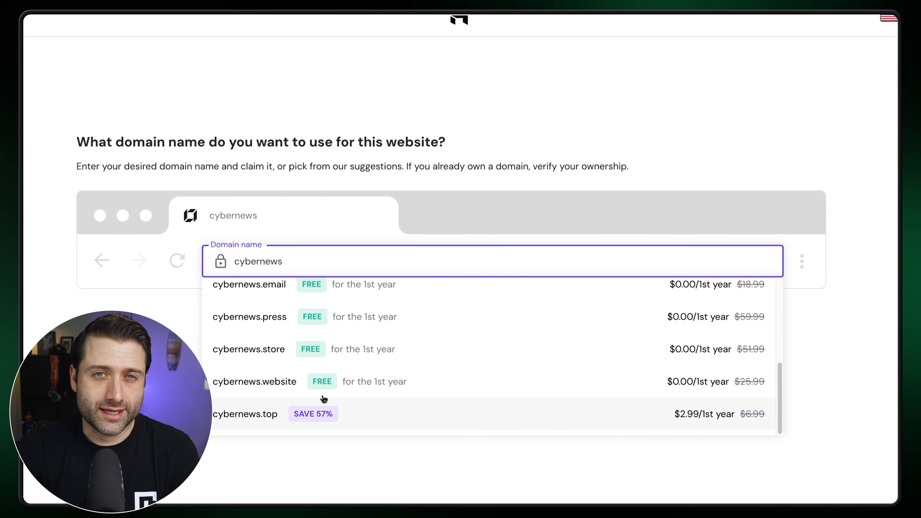
{"action": "scroll", "coordinate": [324, 399], "scroll_direction": "up", "scroll_amount": 5}
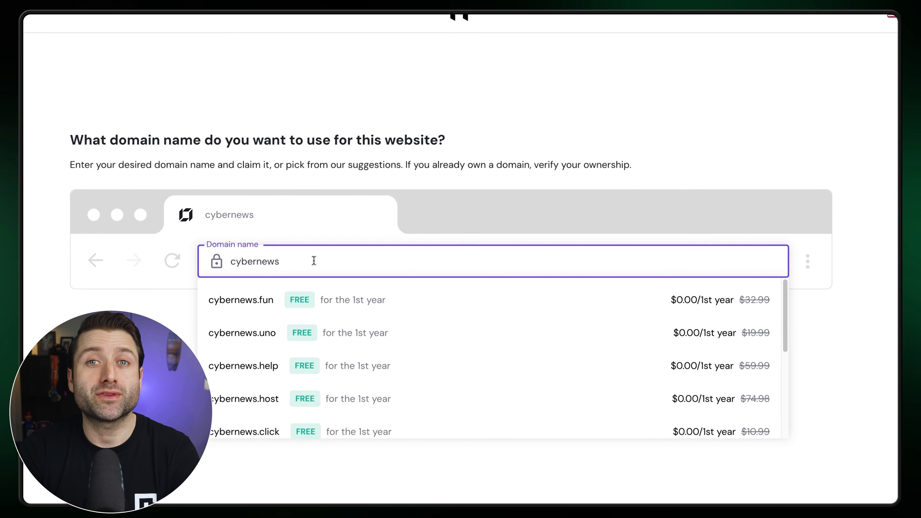
Extend the domain search to "cybernewsmerch" and look through the suggested extensions and their first-year prices.
{"action": "type", "text": "merch"}
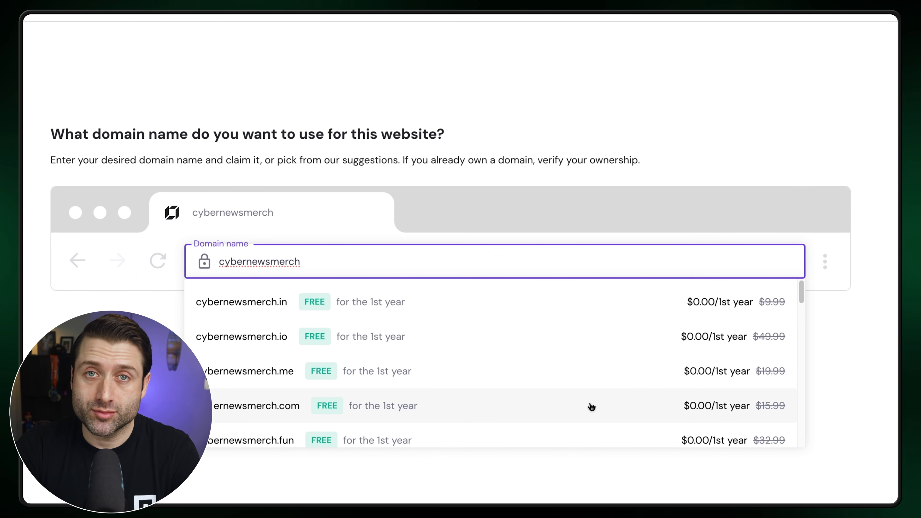
{"action": "scroll", "coordinate": [685, 393], "scroll_direction": "down", "scroll_amount": 10}
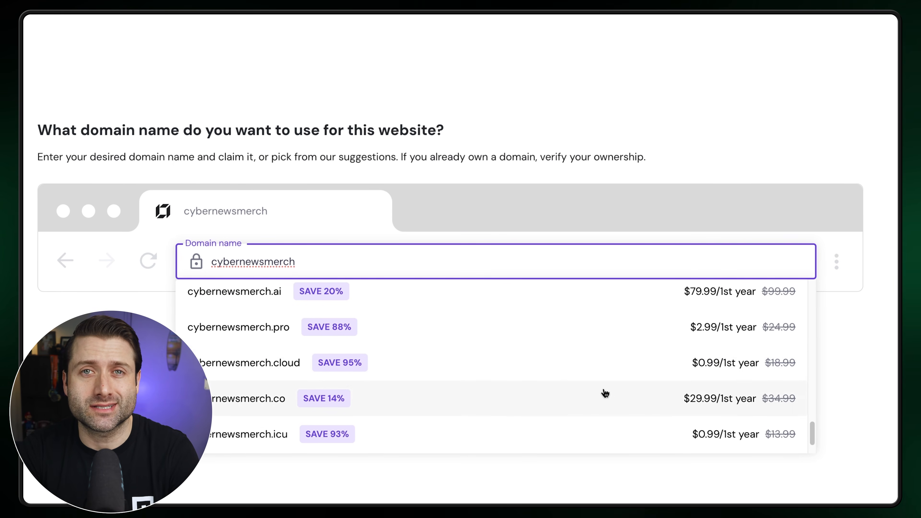
{"action": "scroll", "coordinate": [305, 347], "scroll_direction": "down", "scroll_amount": 1}
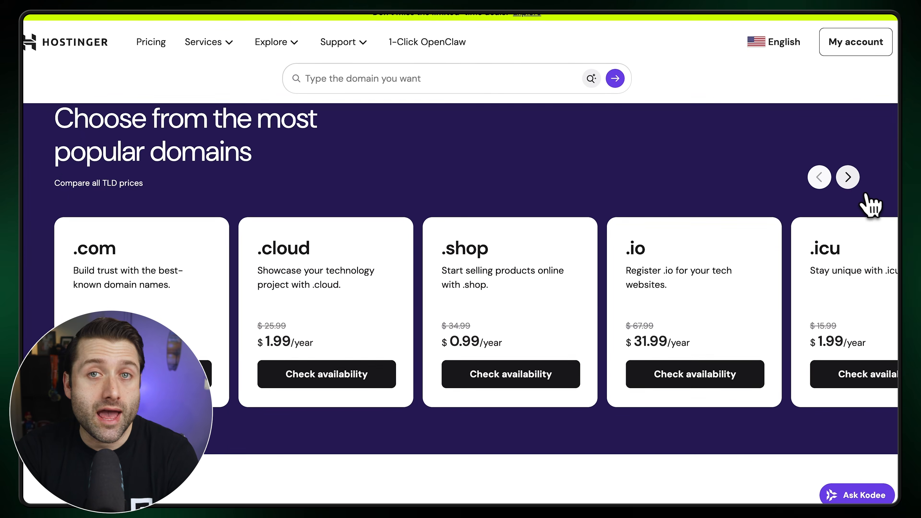
Browse Hostinger's most popular domain extensions and compare their first-year and renewal prices in the price table.
{"action": "left_click", "coordinate": [850, 178]}
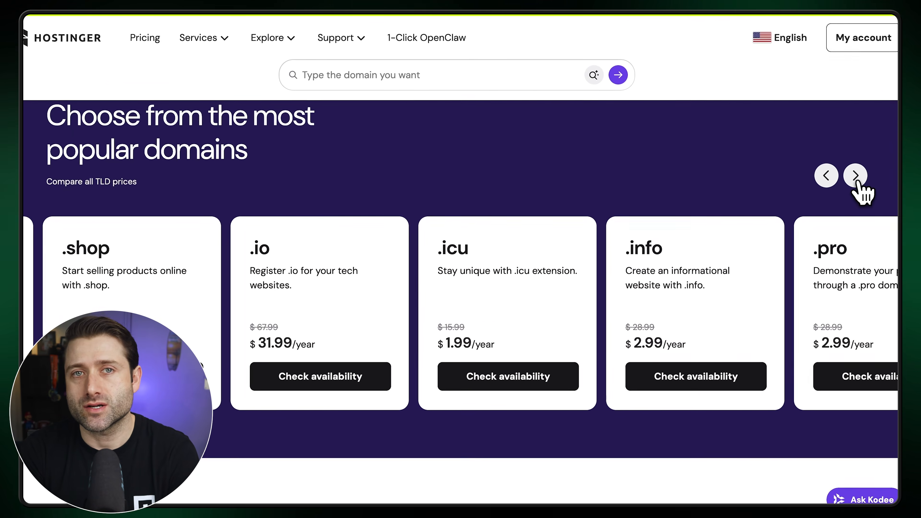
{"action": "left_click", "coordinate": [860, 177]}
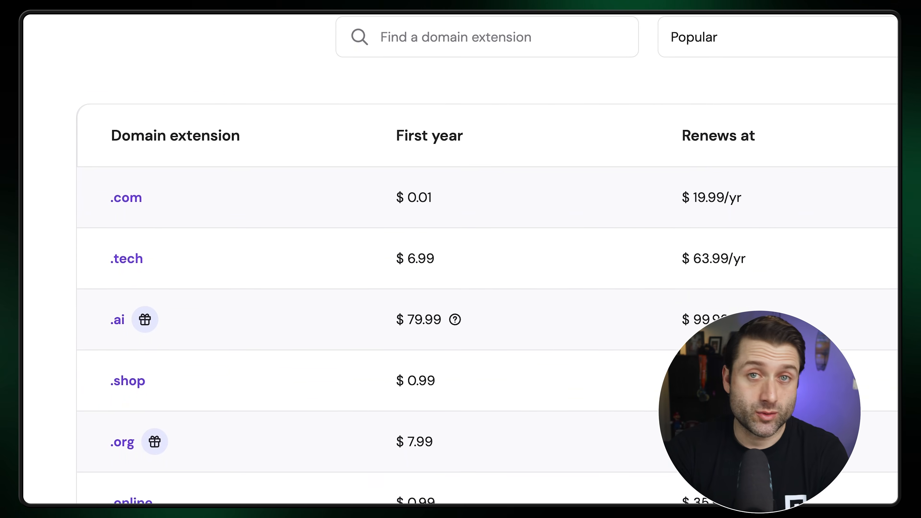
{"action": "scroll", "coordinate": [457, 264], "scroll_direction": "down", "scroll_amount": 2}
{"action": "scroll", "coordinate": [457, 264], "scroll_direction": "down", "scroll_amount": 5}
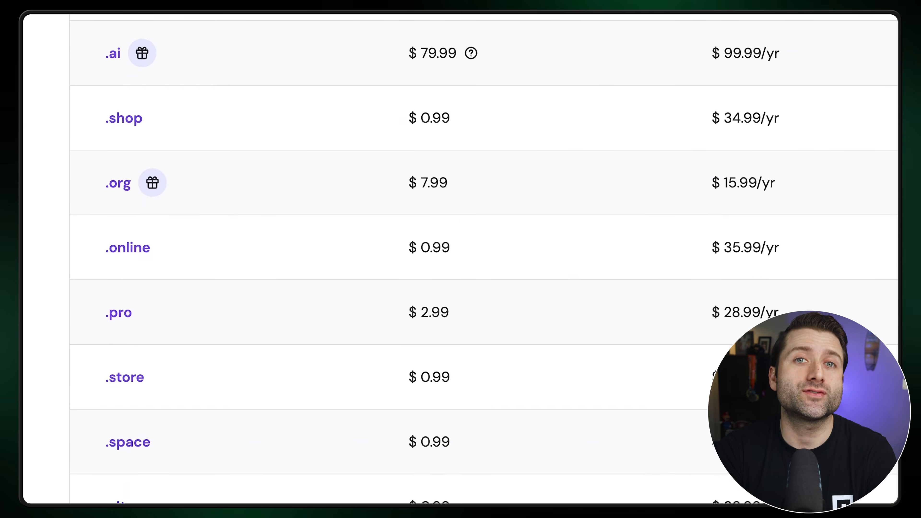
{"action": "scroll", "coordinate": [457, 265], "scroll_direction": "down", "scroll_amount": 5}
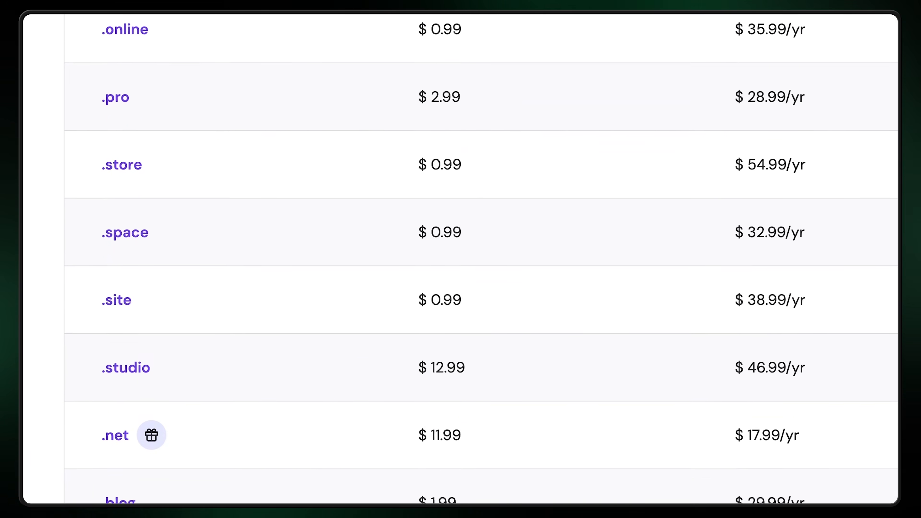
{"action": "scroll", "coordinate": [457, 265], "scroll_direction": "down", "scroll_amount": 3}
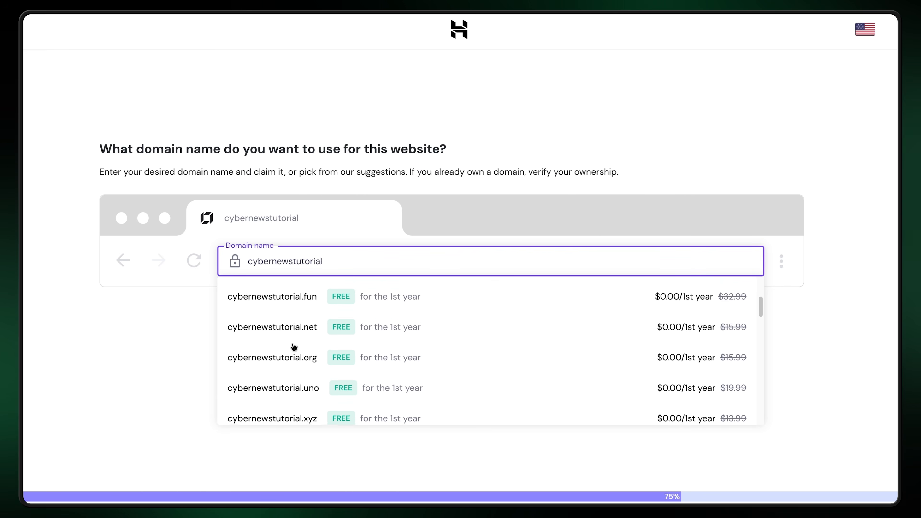
Look over the domain suggestions for "cybernewstutorial".
{"action": "scroll", "coordinate": [294, 346], "scroll_direction": "up", "scroll_amount": 2}
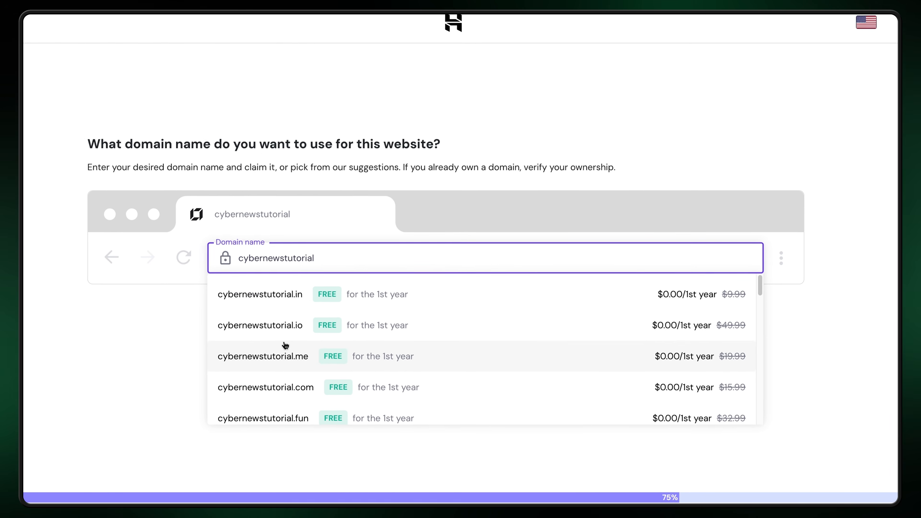